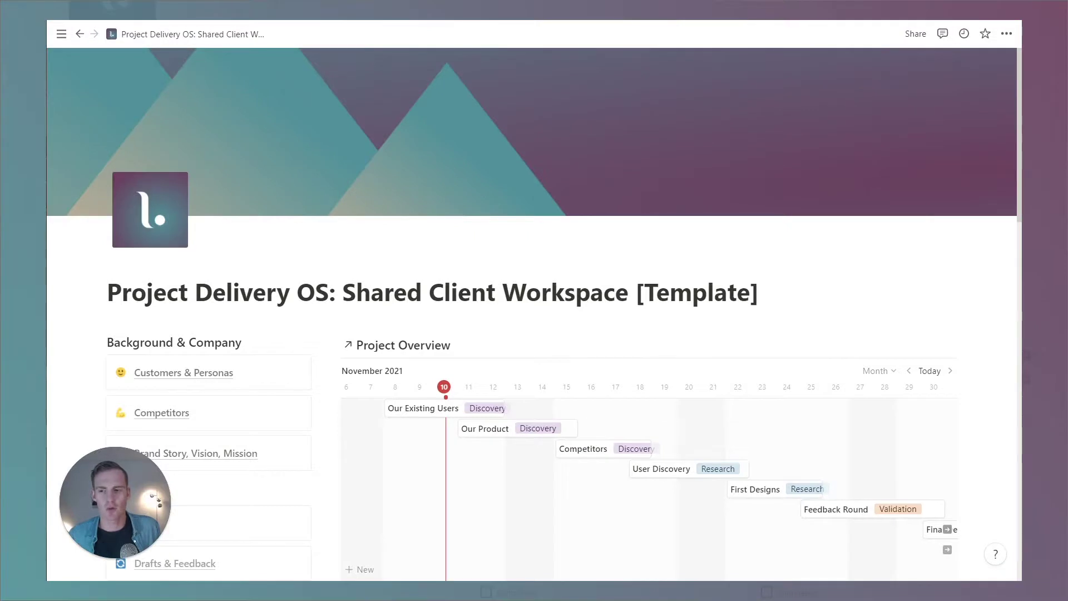
Look over the homepage's background, project and useful-link sections and the Project Overview timeline.
scroll(534, 311, down, 3)
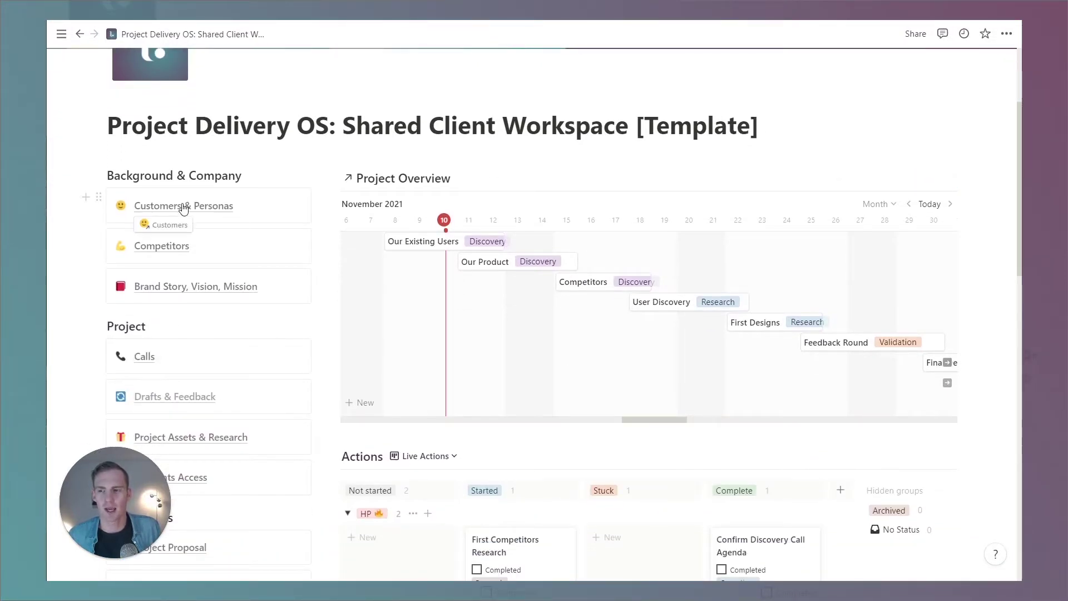
scroll(184, 210, down, 1)
scroll(172, 189, down, 1)
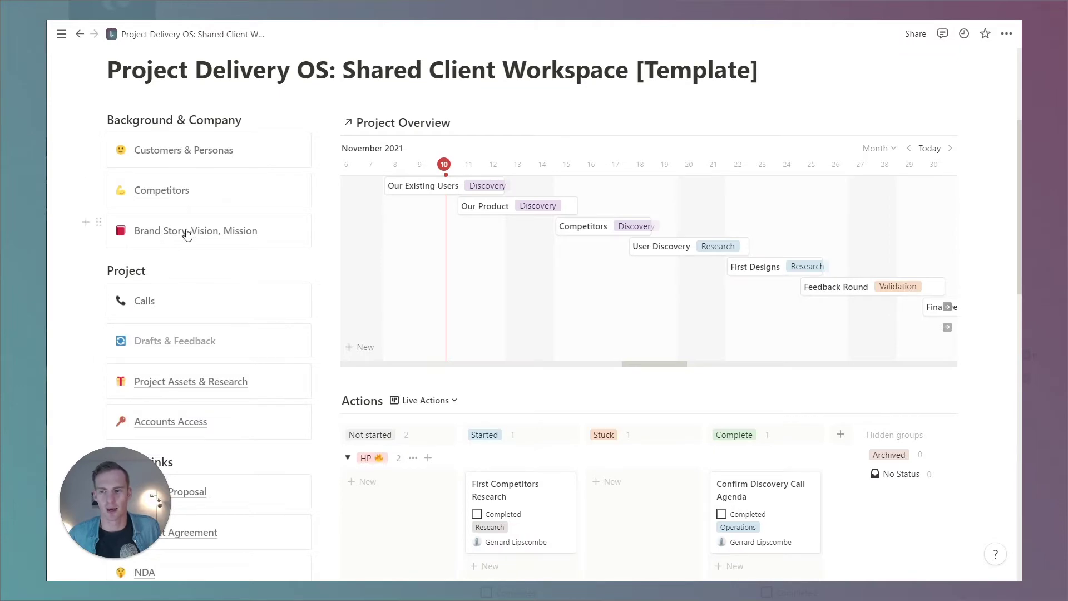
scroll(184, 264, down, 6)
scroll(184, 264, up, 8)
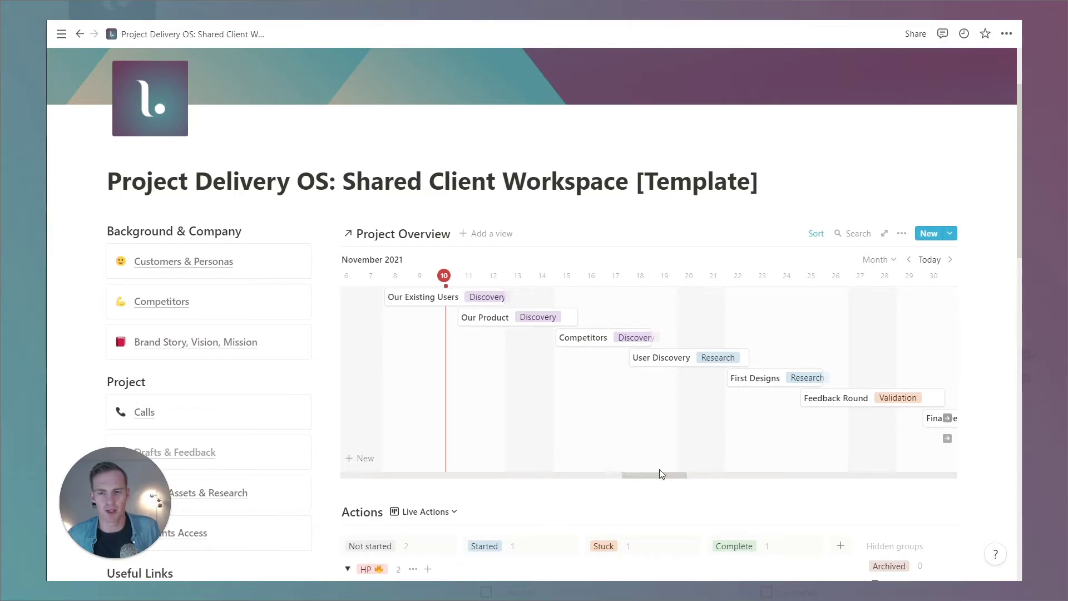
mouse_move(654, 475)
mouse_down()
mouse_move(677, 475)
mouse_move(649, 468)
mouse_move(658, 474)
mouse_up()
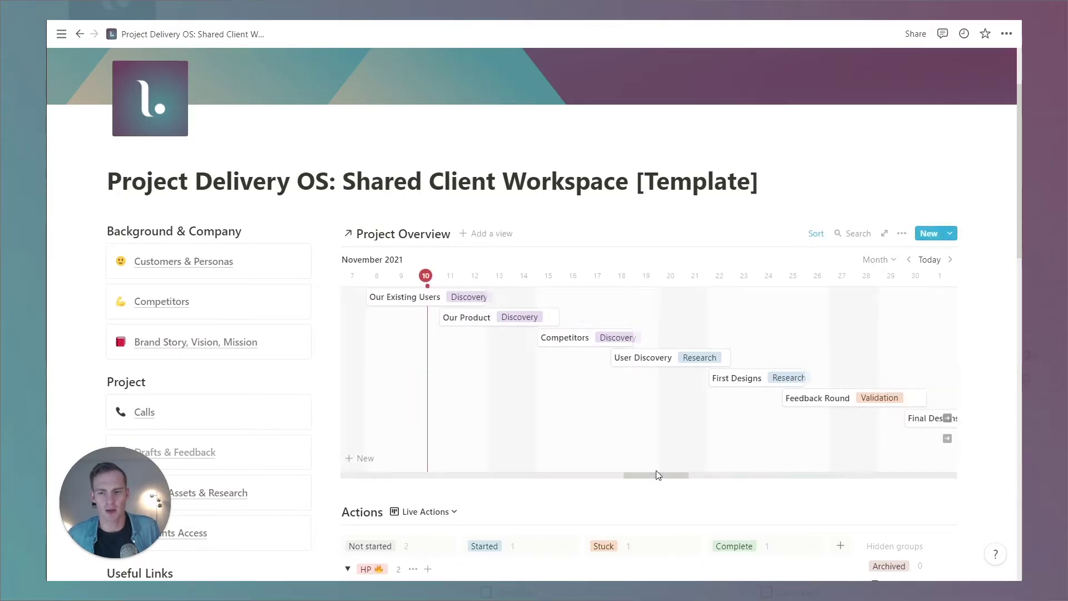
Examine the Project Overview source table and the timeline in its parent Project Proposal page, ending back on the workspace homepage.
click(398, 234)
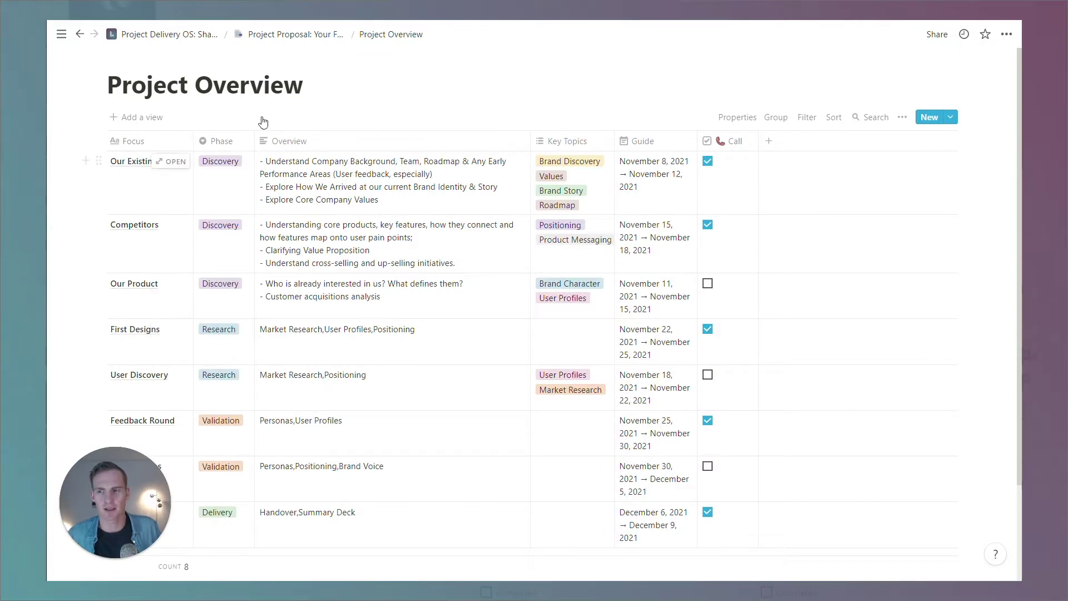
click(288, 34)
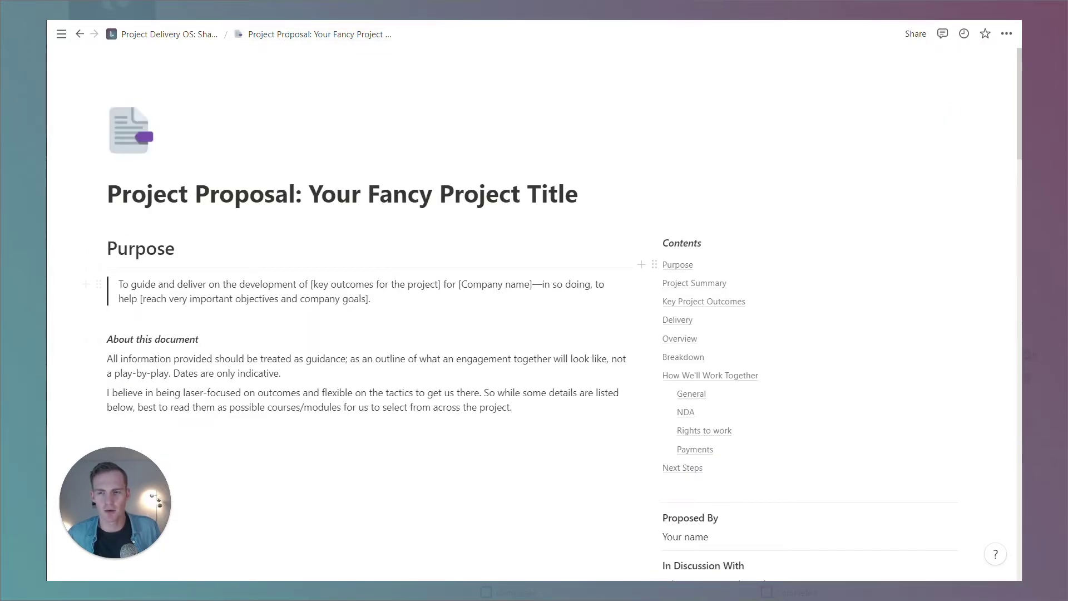
click(742, 290)
scroll(633, 391, down, 13)
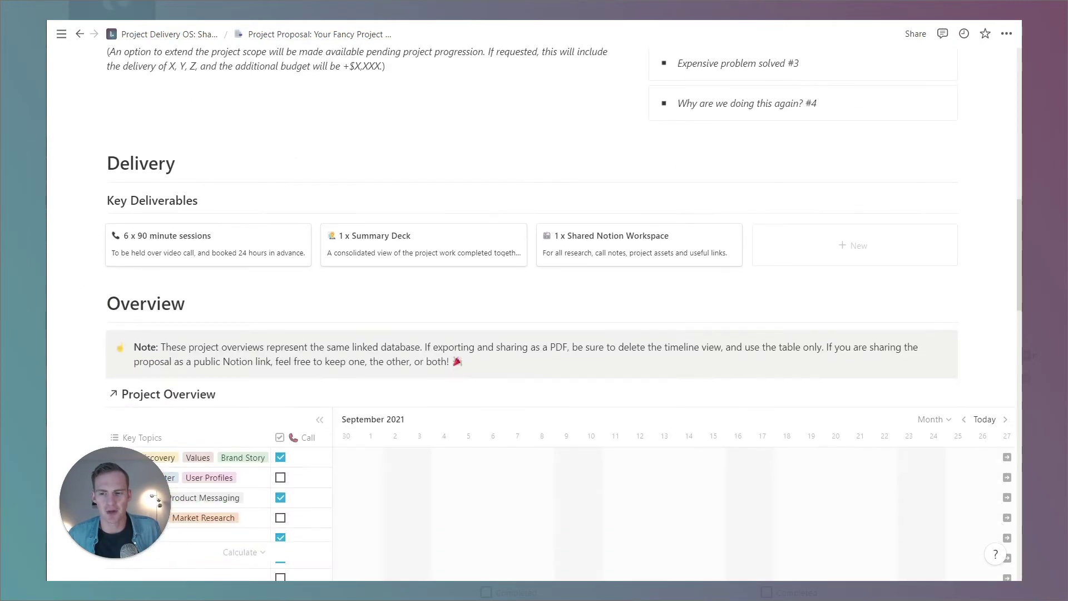
scroll(633, 391, right, 10)
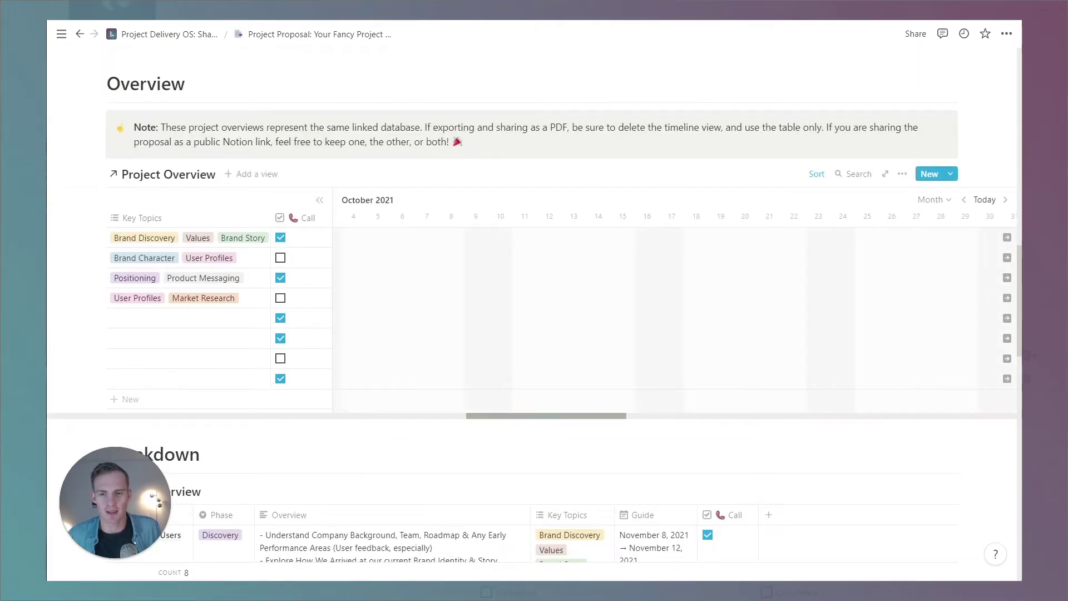
scroll(677, 306, right, 10)
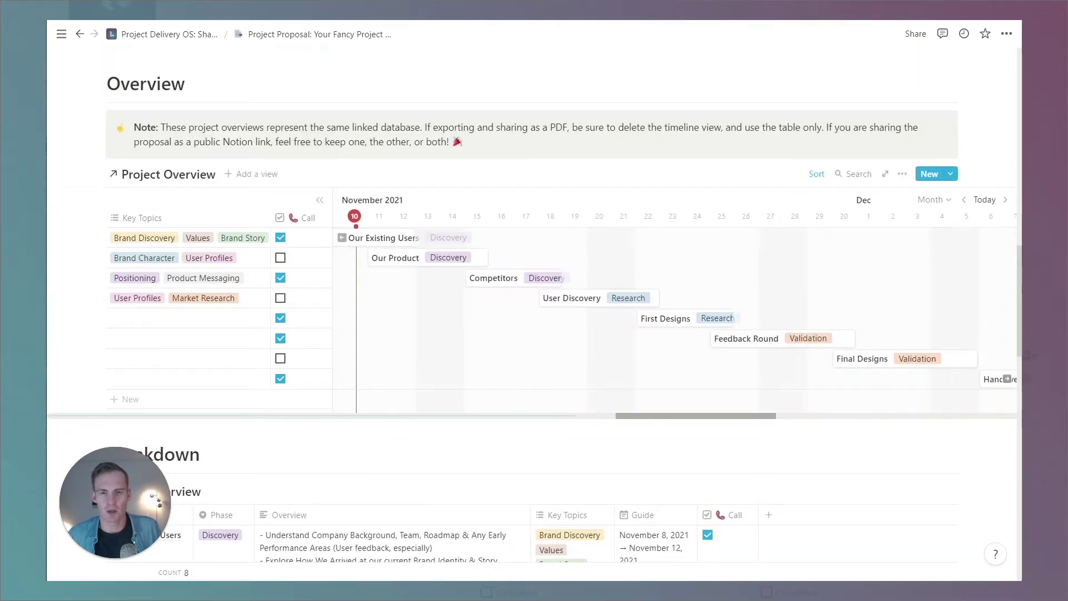
scroll(677, 306, left, 6)
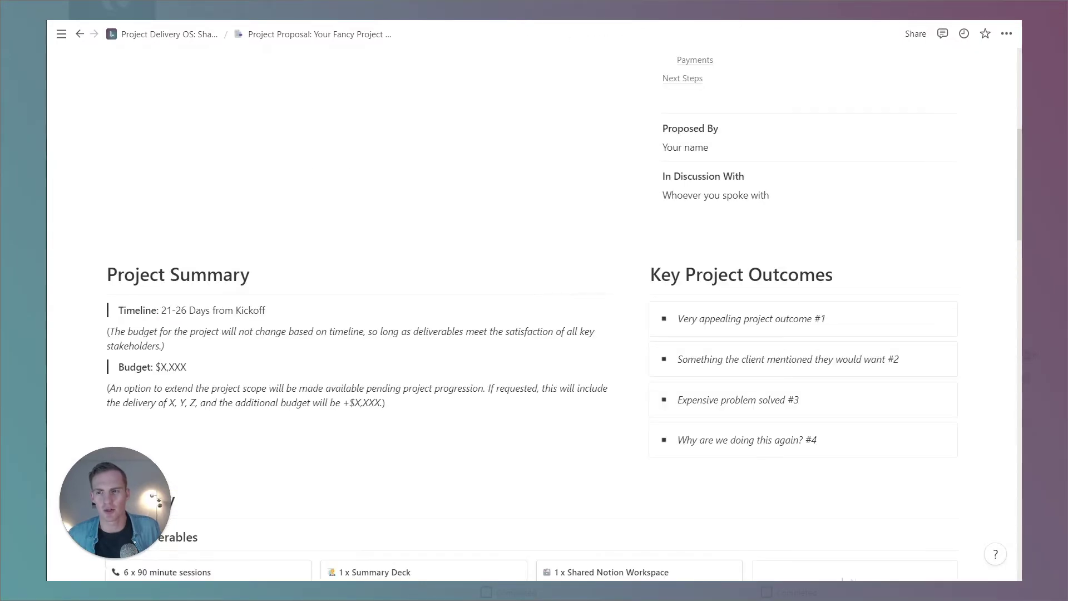
click(169, 34)
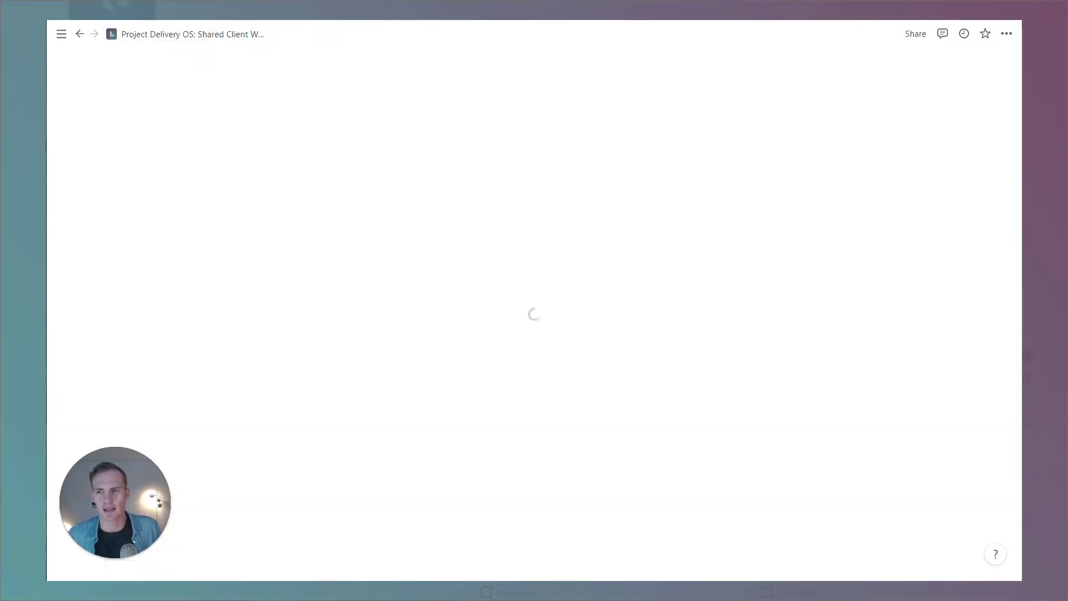
In the Actions board, open the "Share all accounts and passwords" card and assign it to the available workspace member.
scroll(424, 375, down, 2)
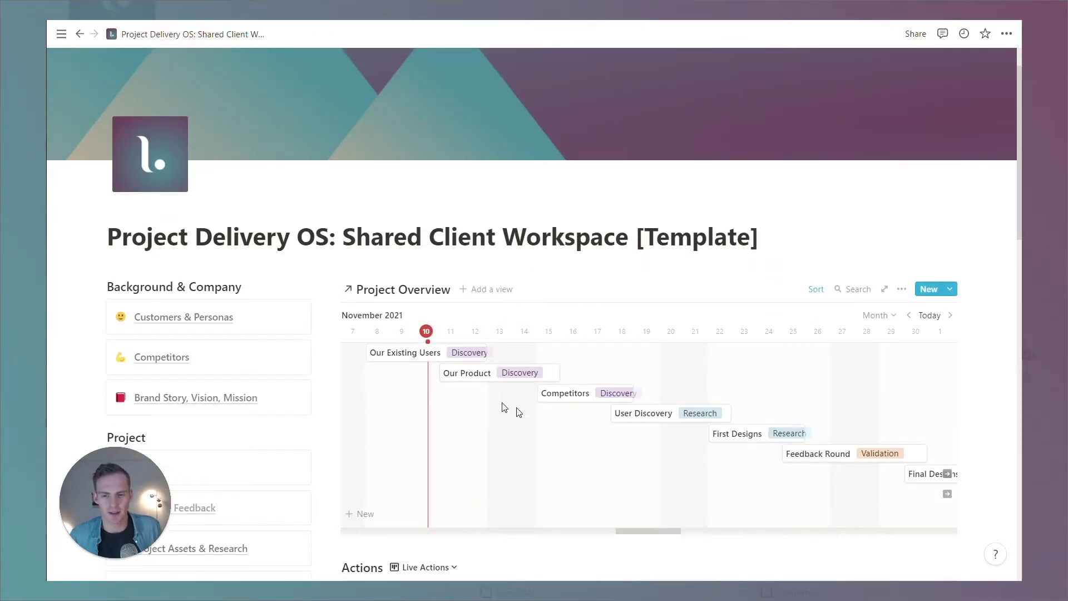
scroll(615, 400, down, 6)
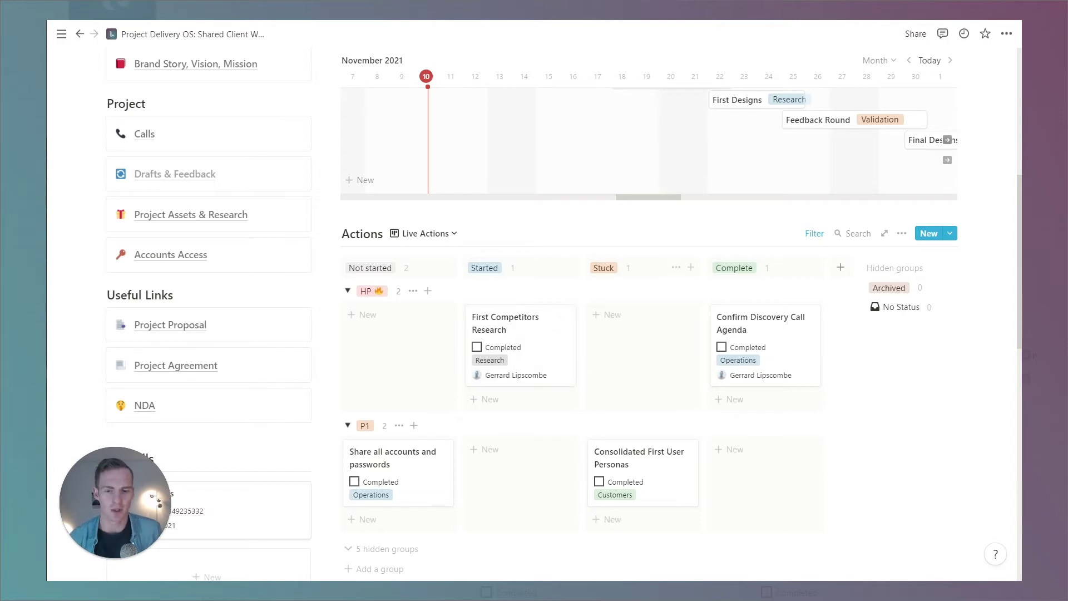
click(420, 489)
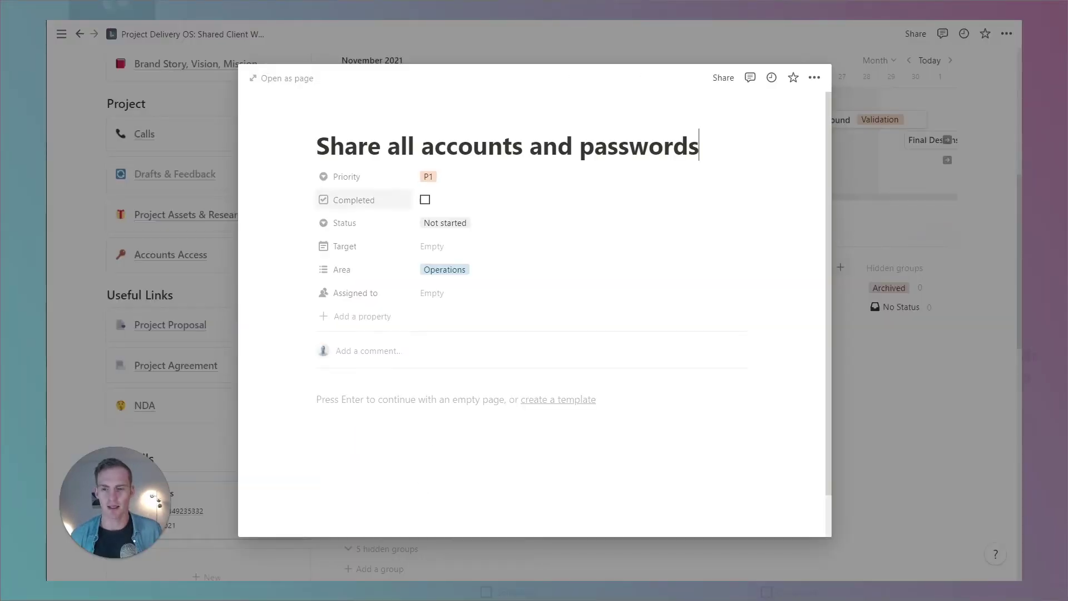
click(483, 293)
click(476, 333)
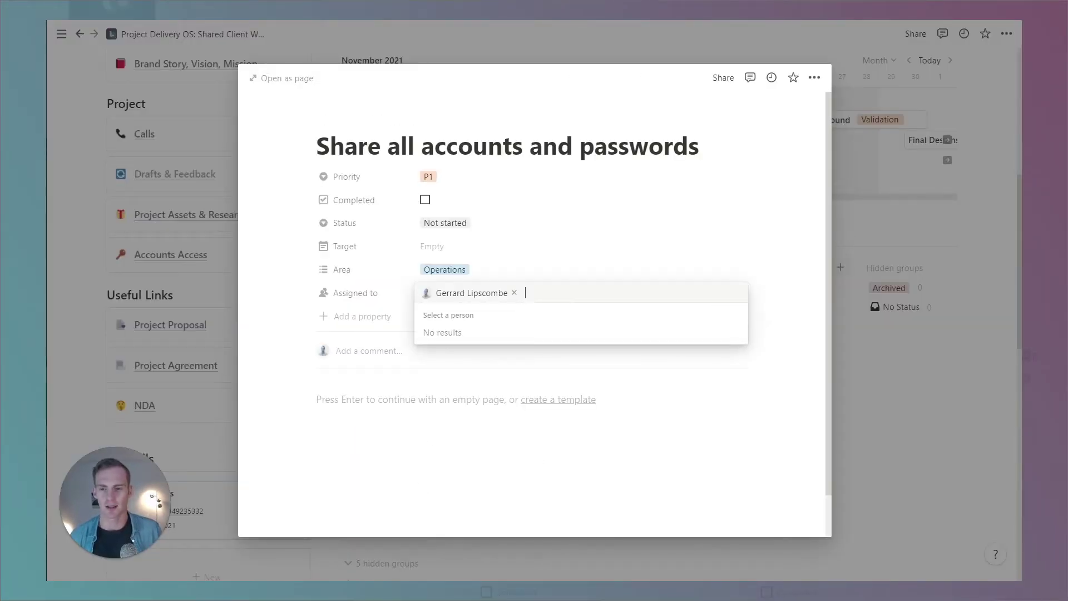
click(708, 493)
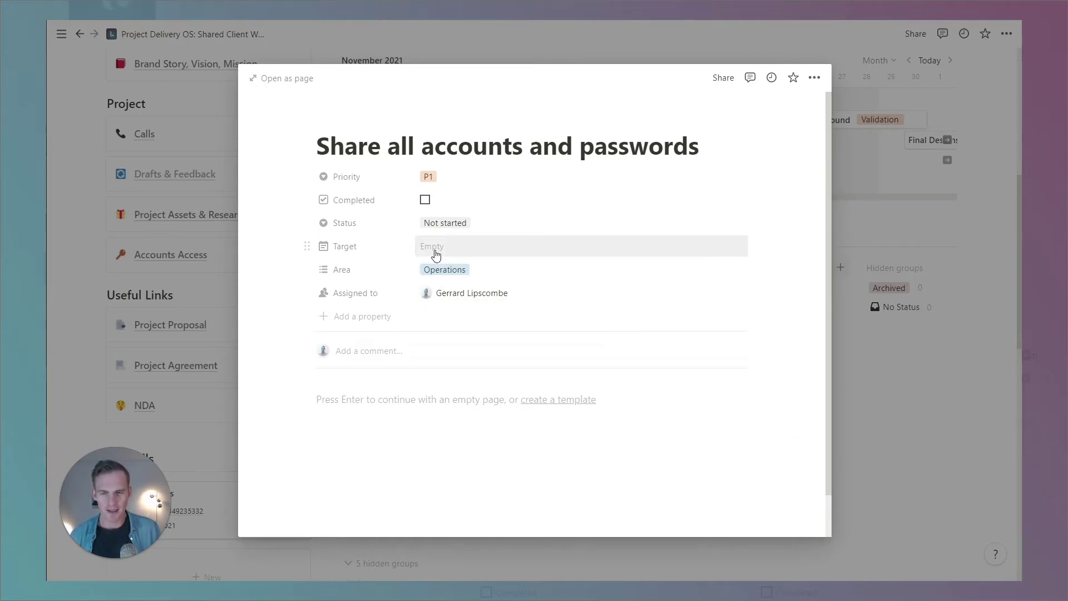
View the Area options of the "Share all accounts and passwords" action without changing them, and close the card.
click(441, 272)
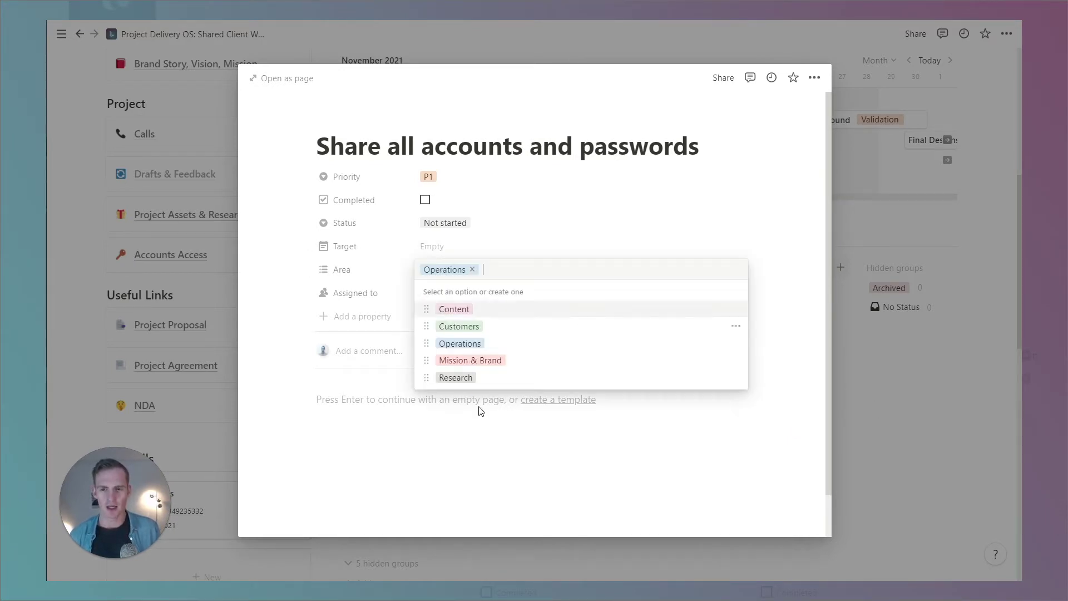
click(476, 410)
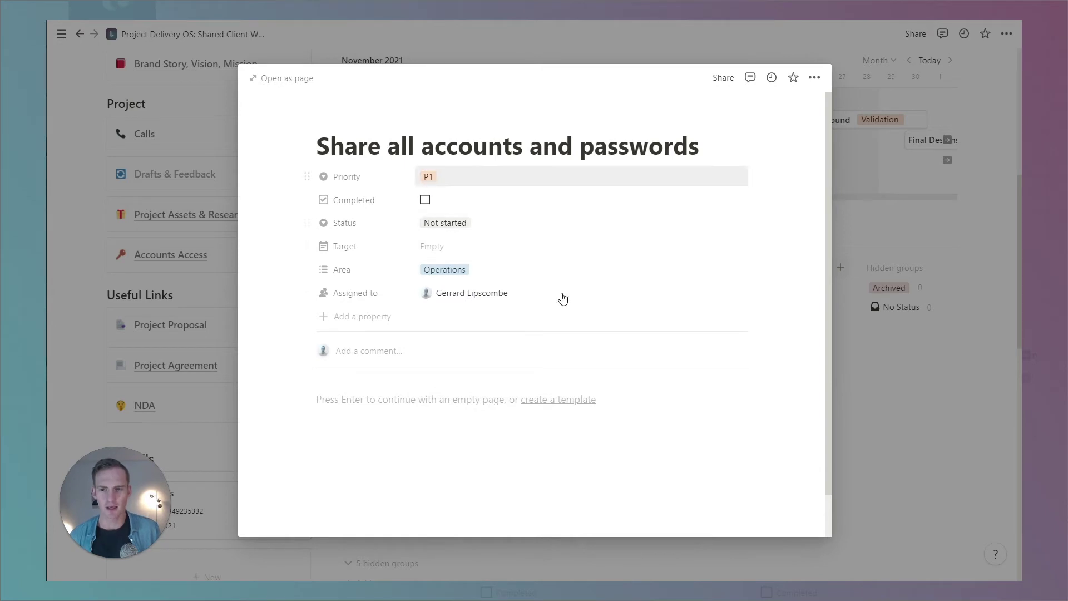
click(887, 427)
Inspect the filter on the homepage's Calls section that controls which scheduled calls are shown.
scroll(746, 374, down, 2)
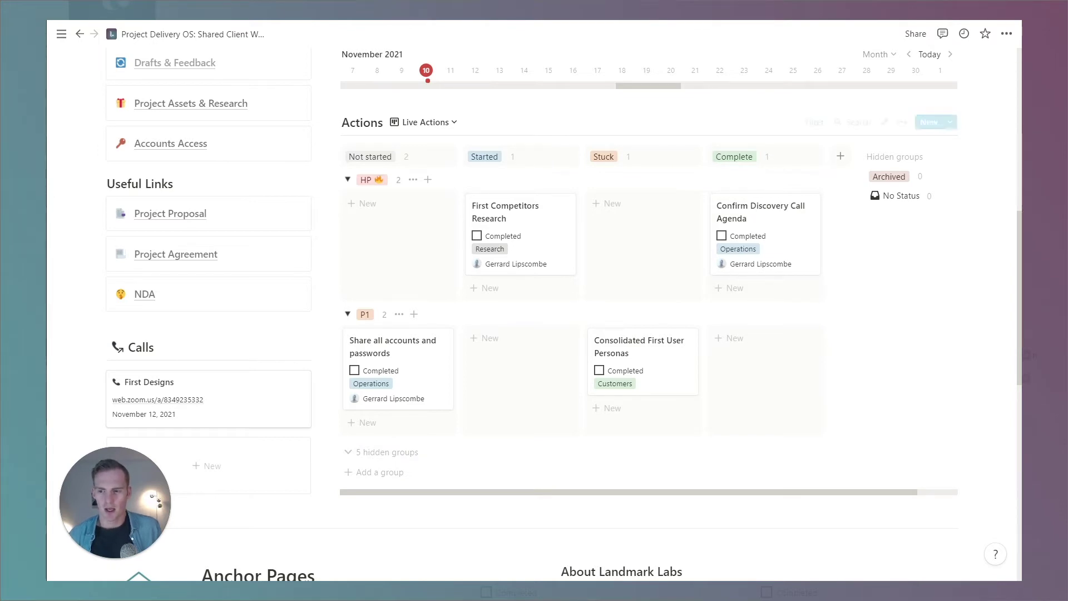
scroll(298, 384, down, 1)
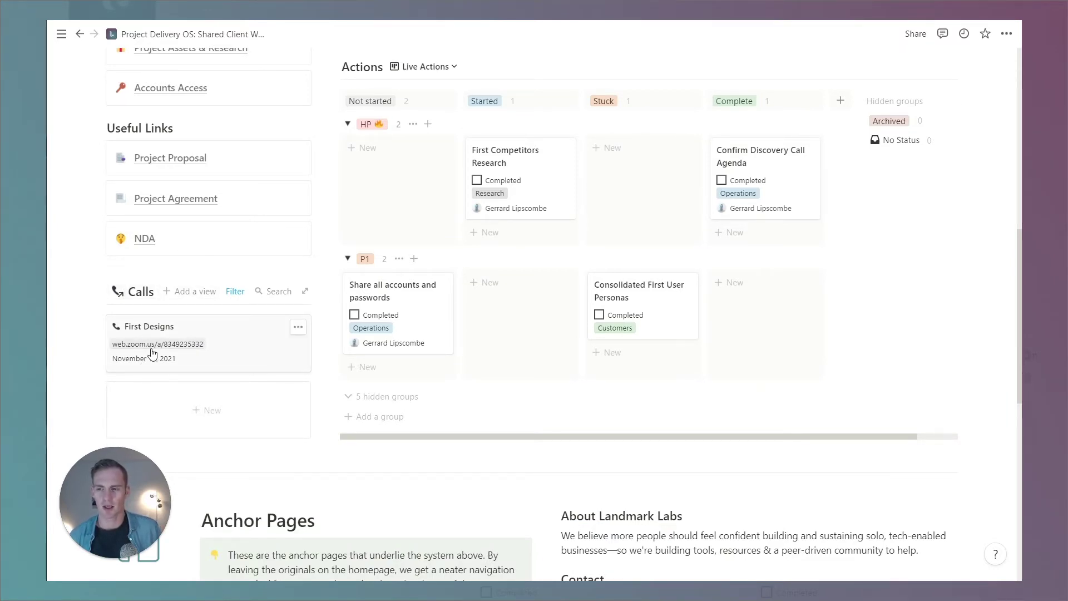
click(236, 297)
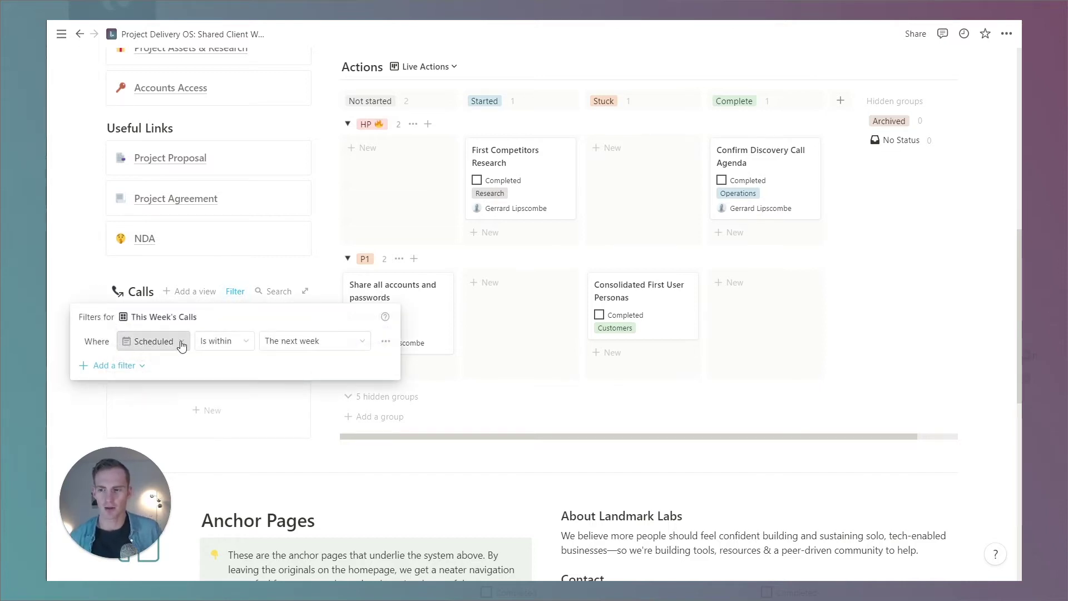
click(329, 445)
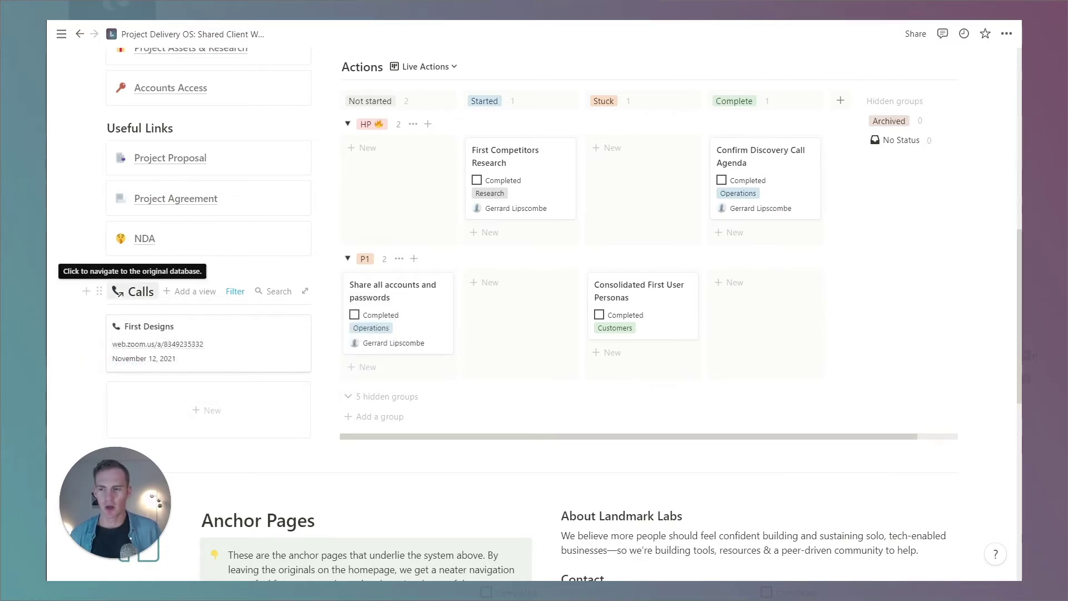
Open the full Calls database from the Project links and return to the workspace homepage.
scroll(171, 232, up, 5)
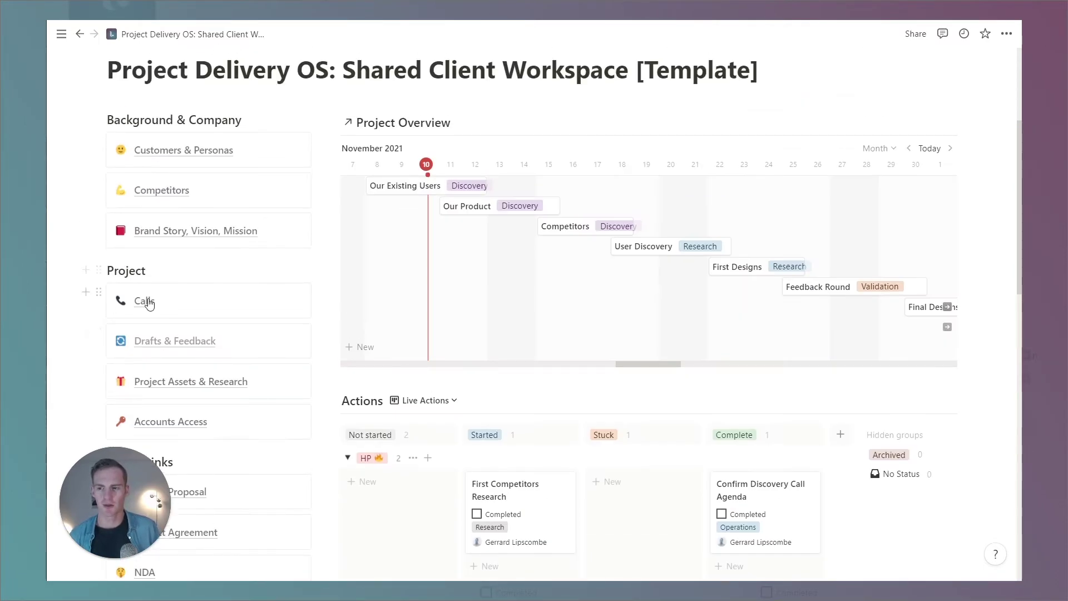
click(144, 301)
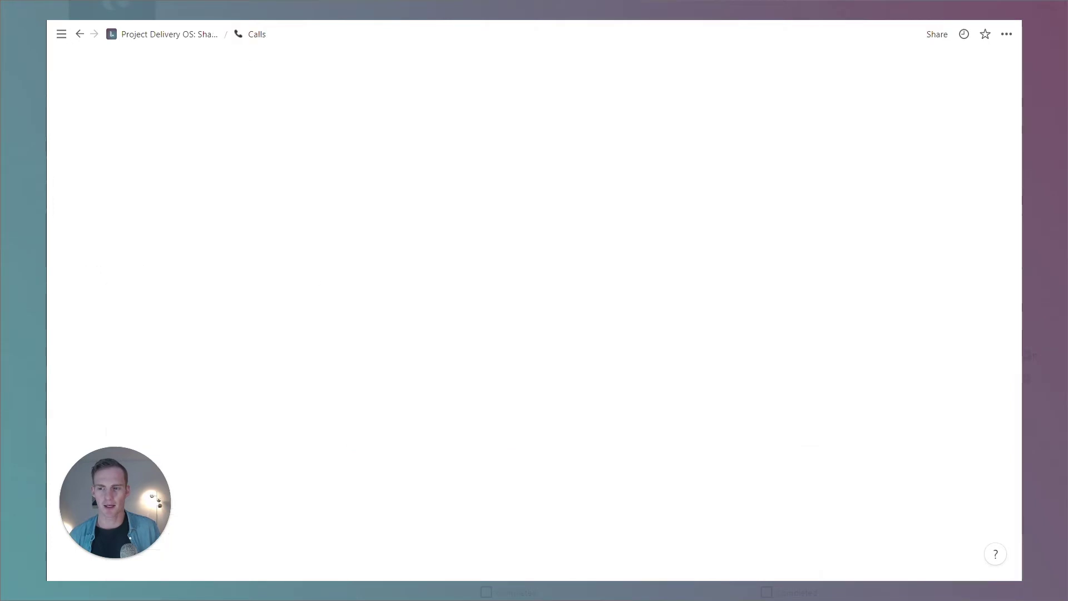
click(158, 36)
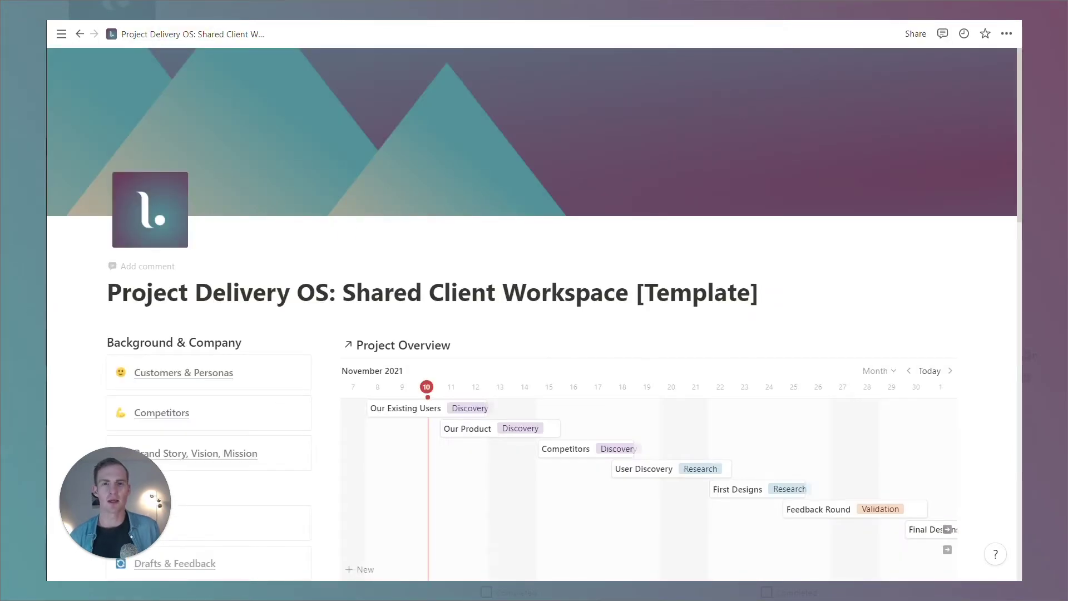
View the Customers & Personas page and the Competitors database, returning to the homepage after each.
scroll(317, 277, down, 4)
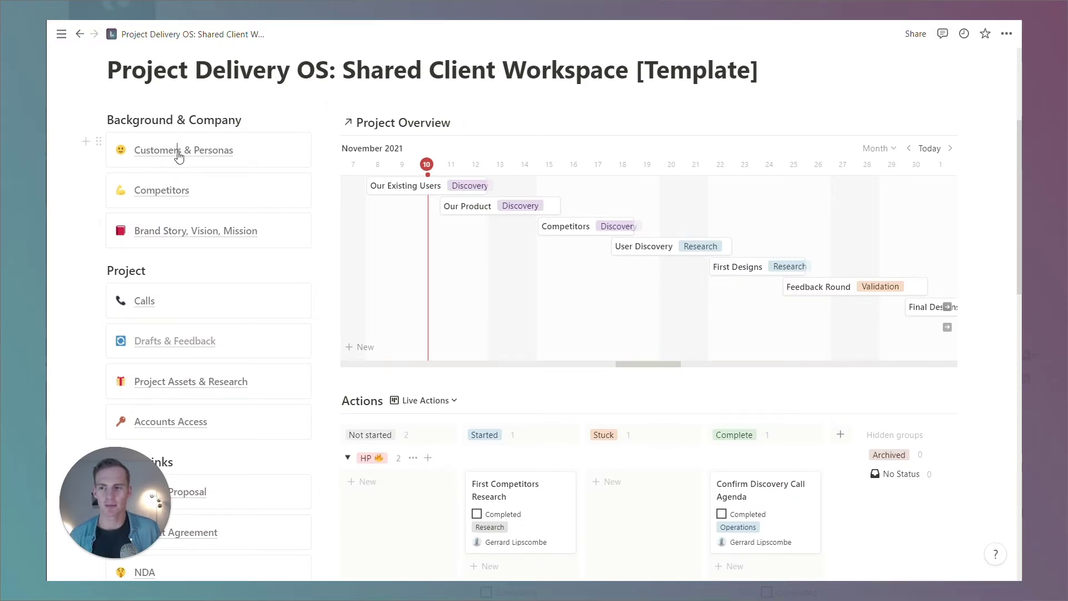
click(179, 158)
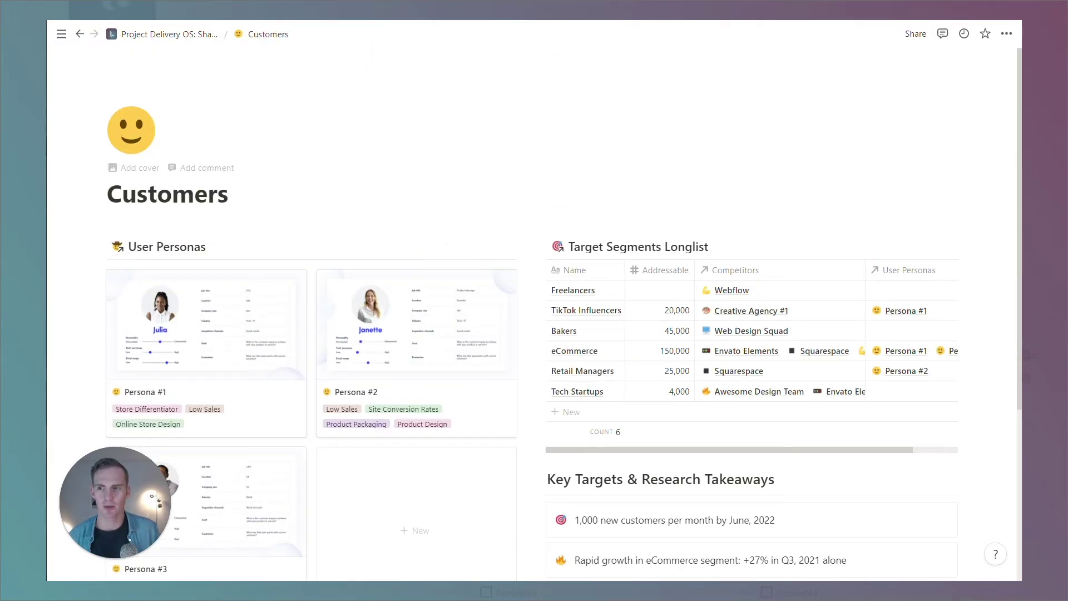
click(161, 34)
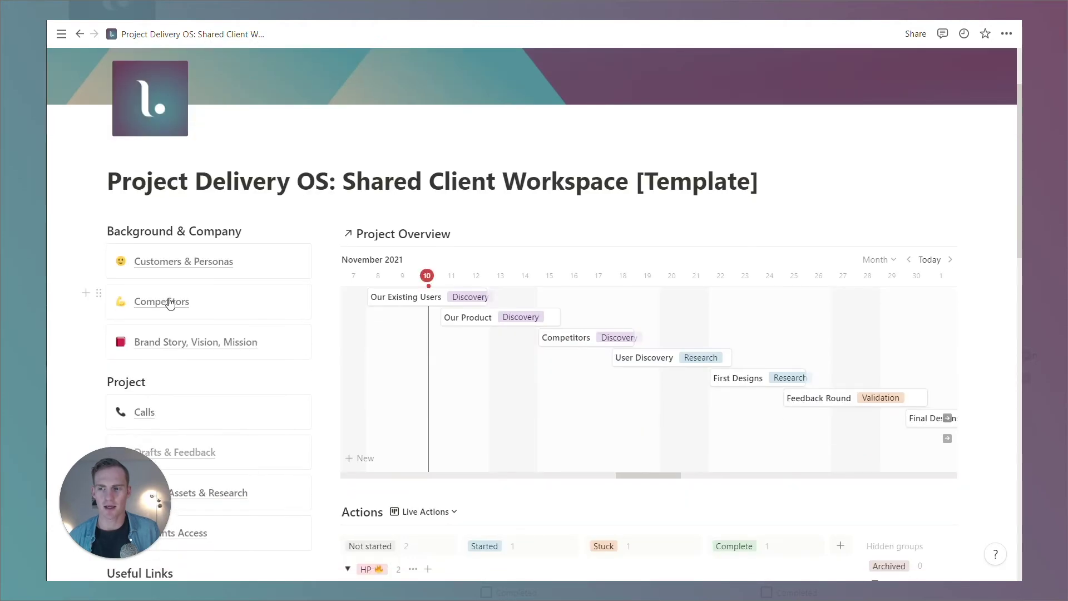
click(165, 302)
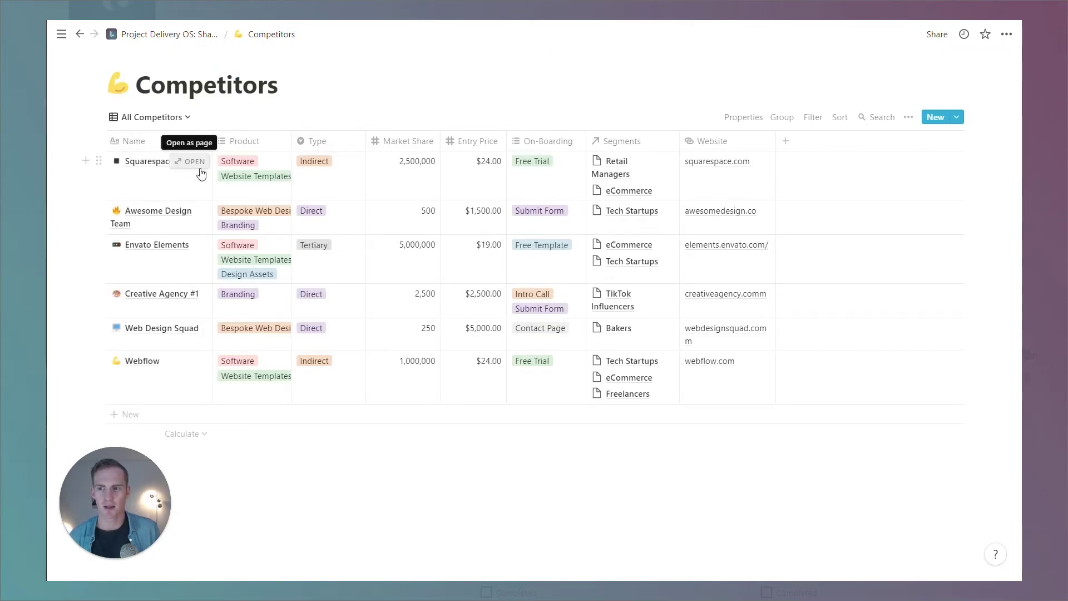
click(177, 35)
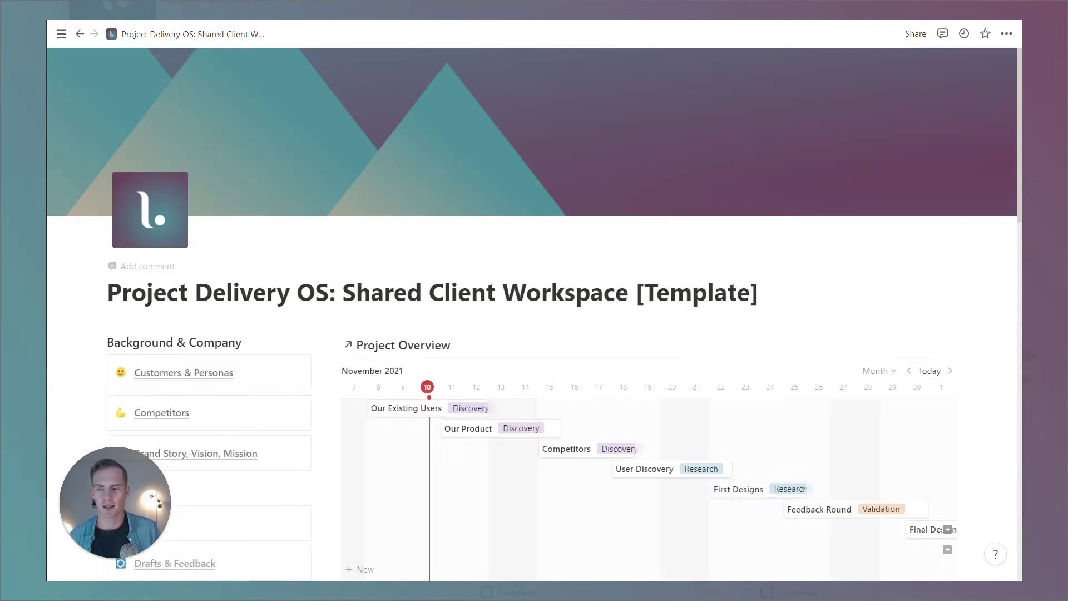
Open the Brand Story, Vision, Mission page, read through its guided sections, and return to the homepage.
scroll(210, 333, down, 3)
click(210, 285)
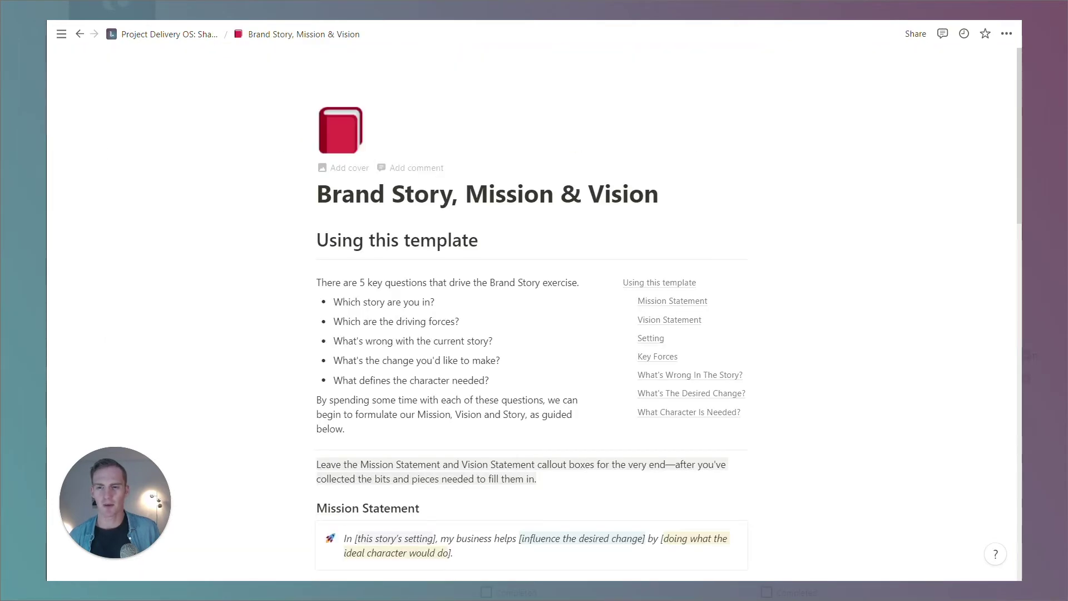
scroll(501, 184, down, 15)
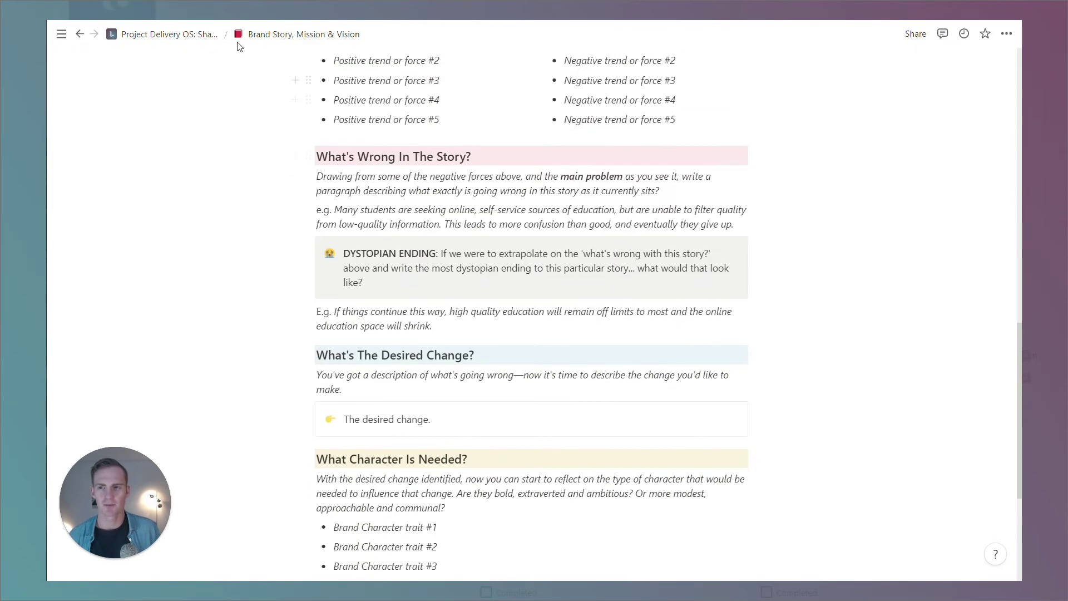
click(201, 35)
Review the homepage's Project and Useful Links sections down to the Actions board and Calls section.
scroll(534, 311, down, 4)
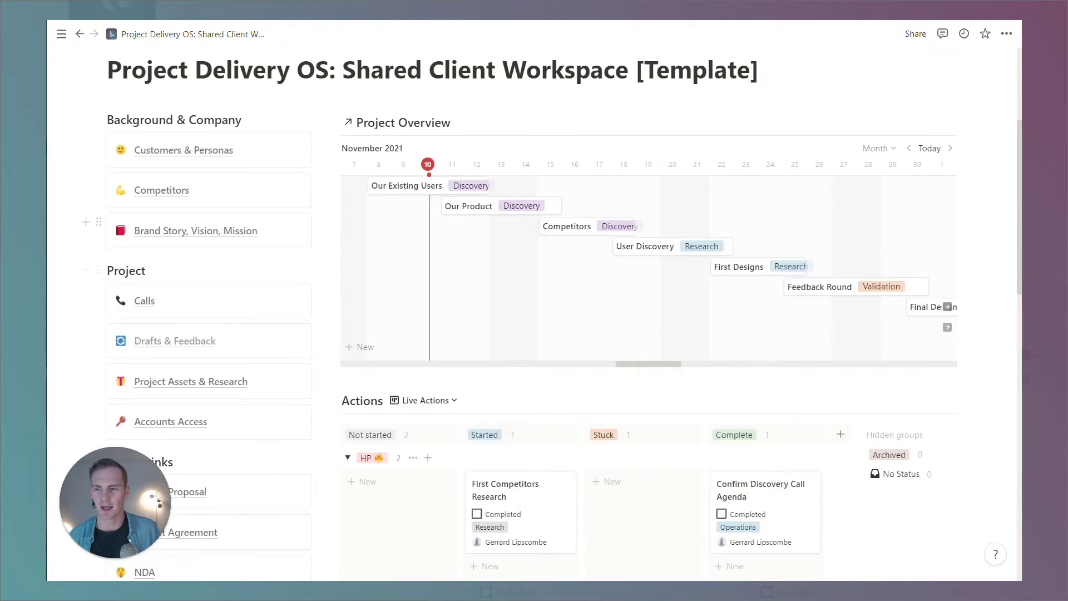
scroll(152, 273, down, 2)
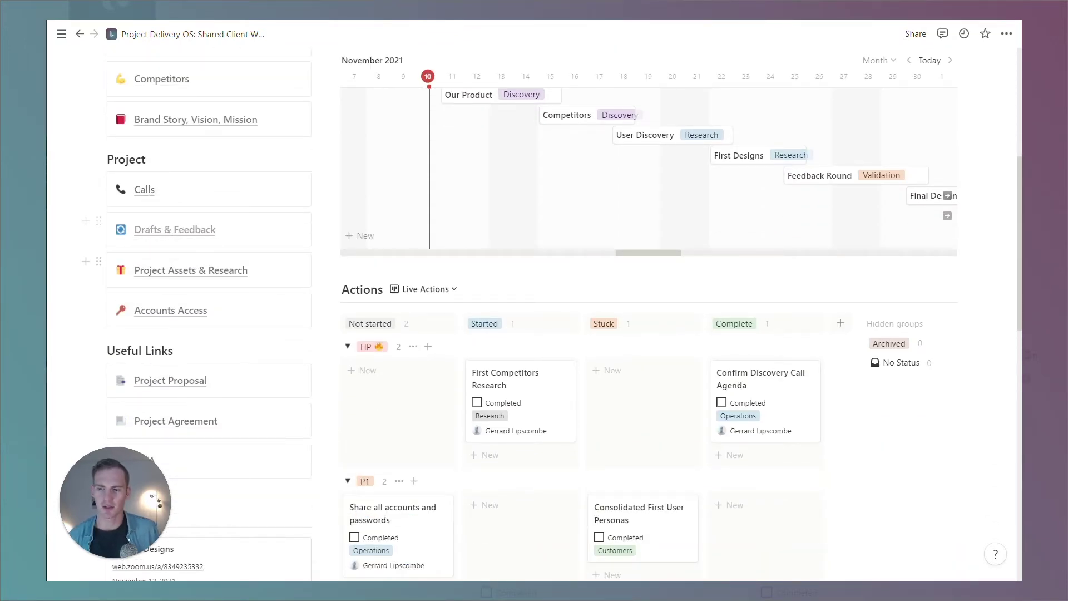
scroll(189, 317, down, 3)
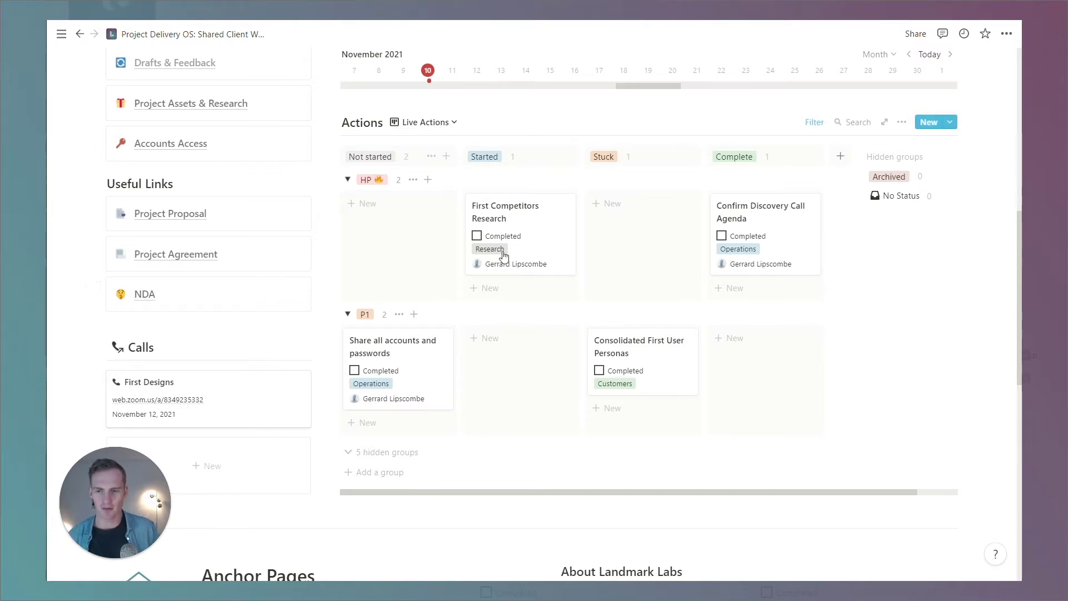
Review the homepage from its cover and Project Overview timeline down through the Actions board to the start of the Anchor Pages section.
scroll(812, 233, down, 1)
scroll(931, 272, down, 4)
scroll(930, 273, up, 10)
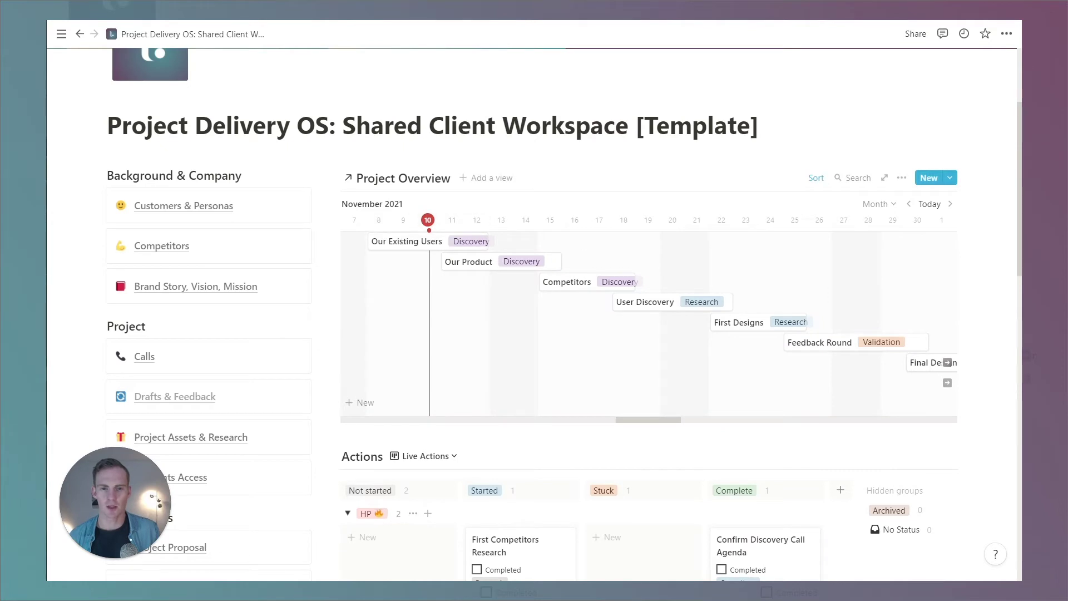
scroll(604, 160, up, 3)
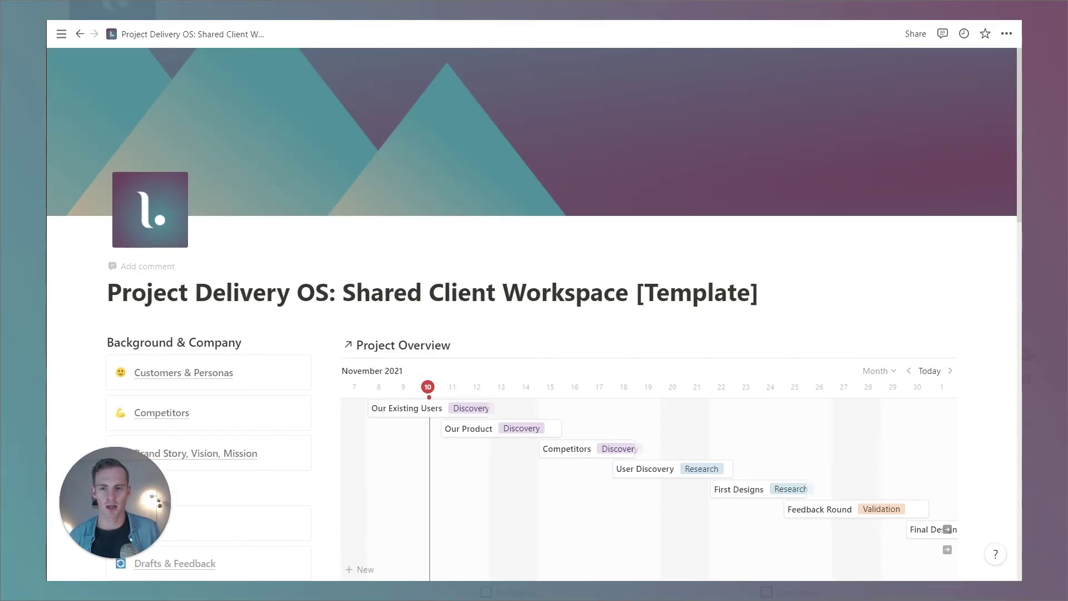
scroll(821, 297, down, 3)
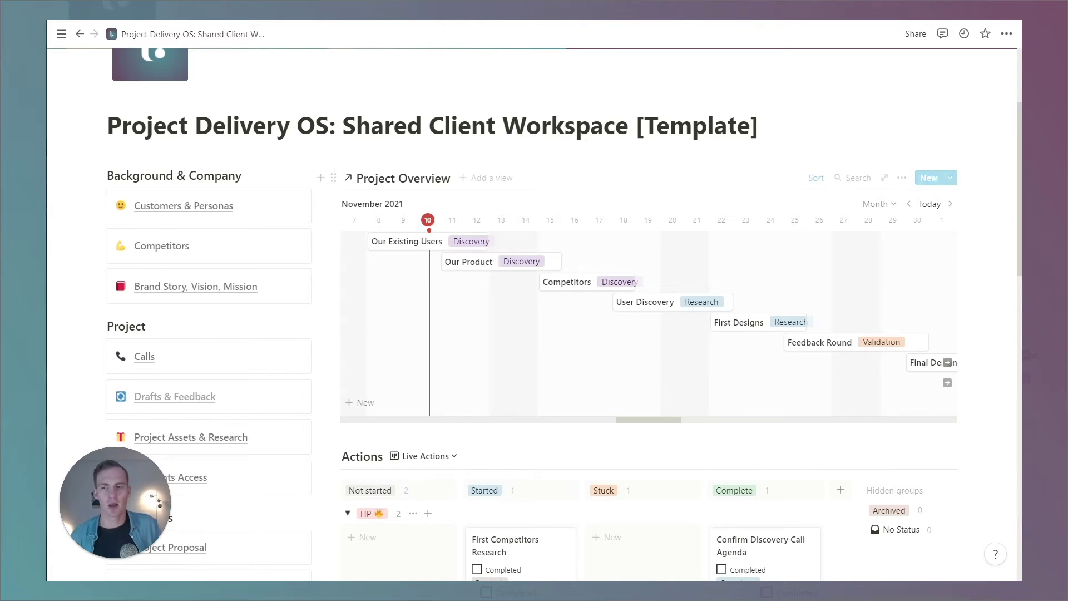
scroll(589, 338, up, 3)
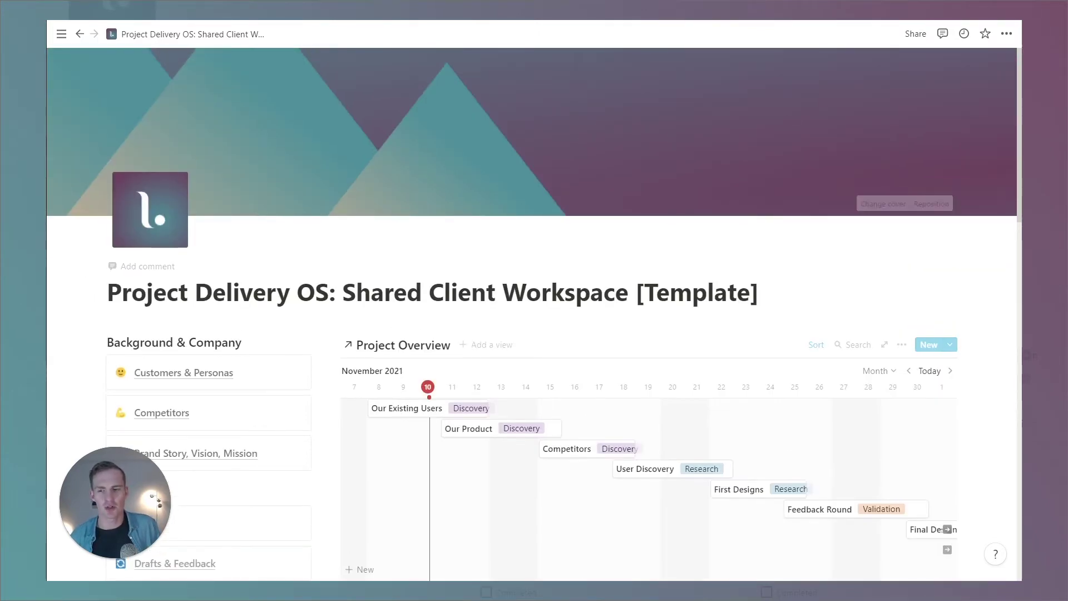
mouse_move(62, 35)
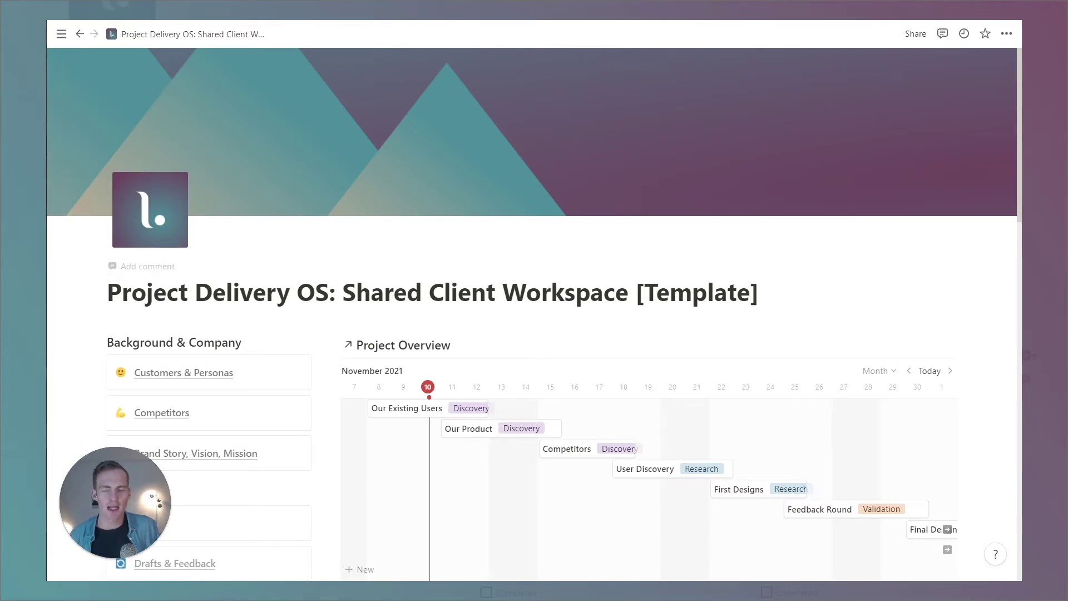
scroll(346, 469, down, 5)
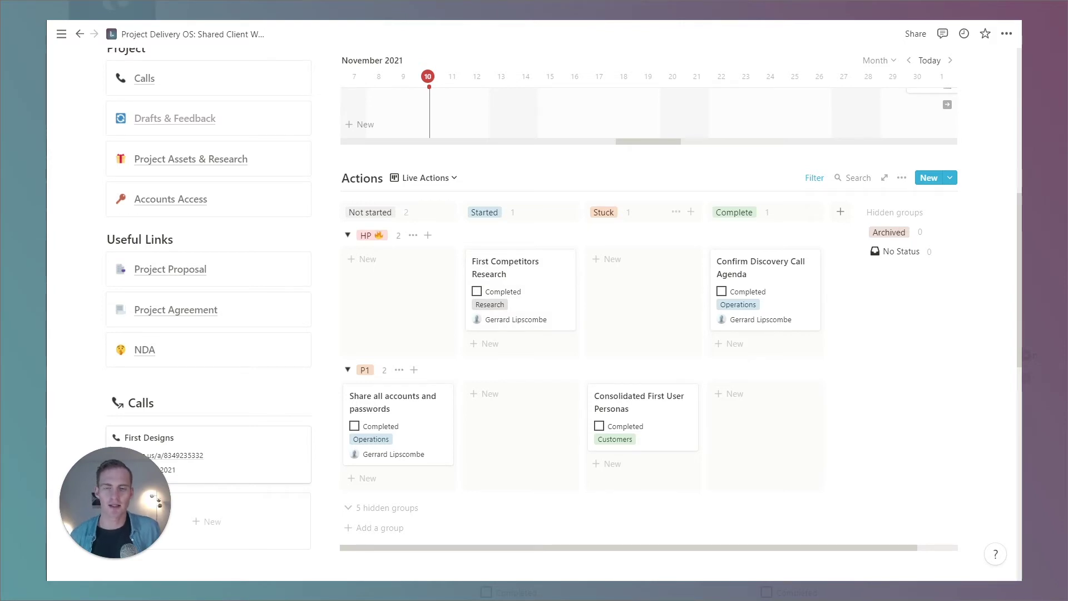
scroll(648, 333, down, 2)
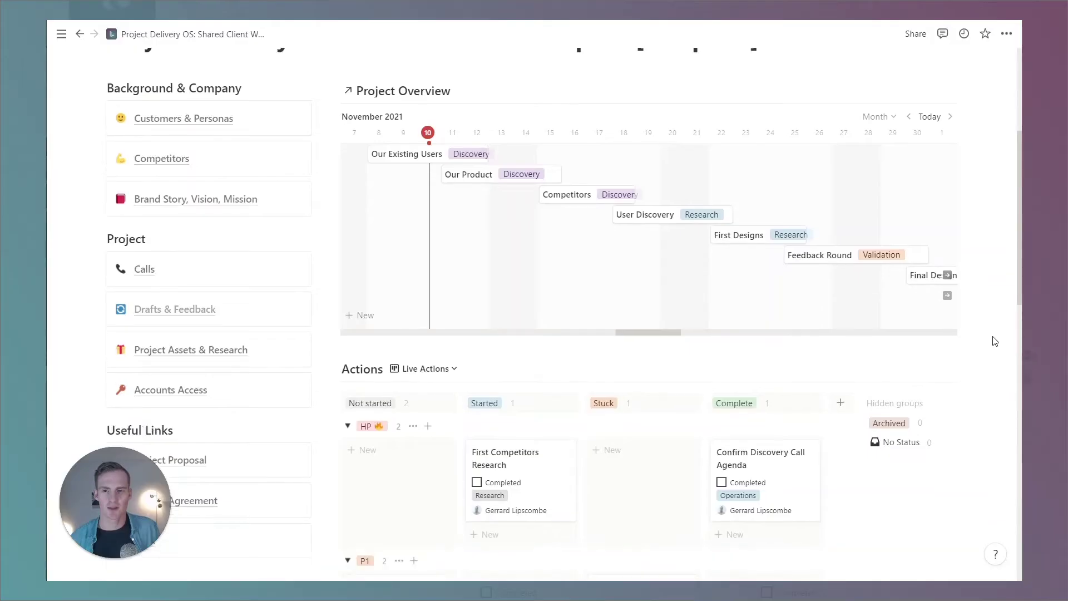
scroll(995, 338, down, 5)
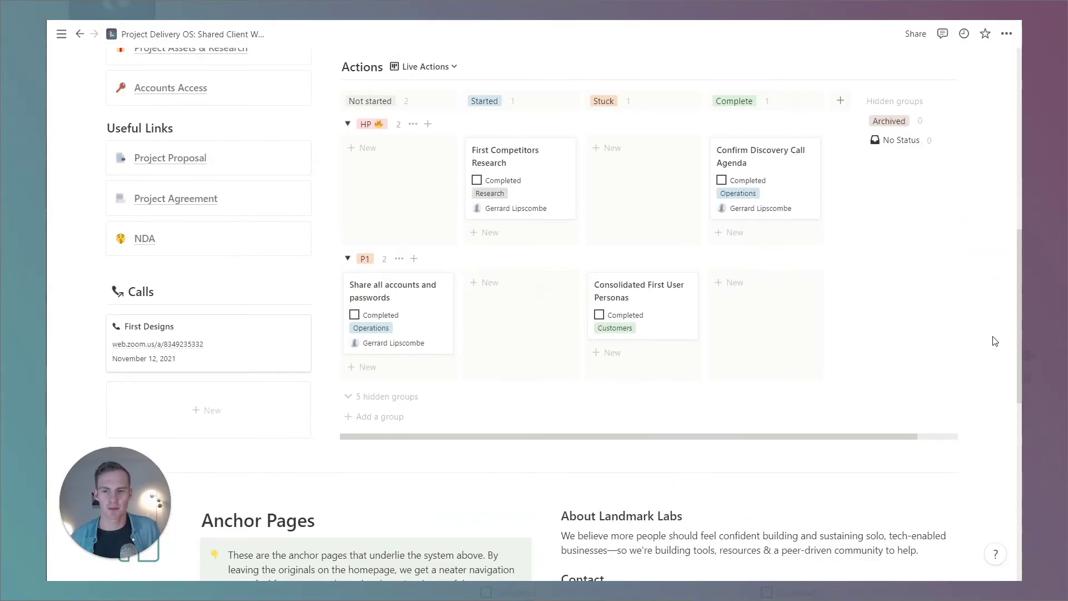
scroll(994, 339, up, 7)
scroll(995, 341, up, 3)
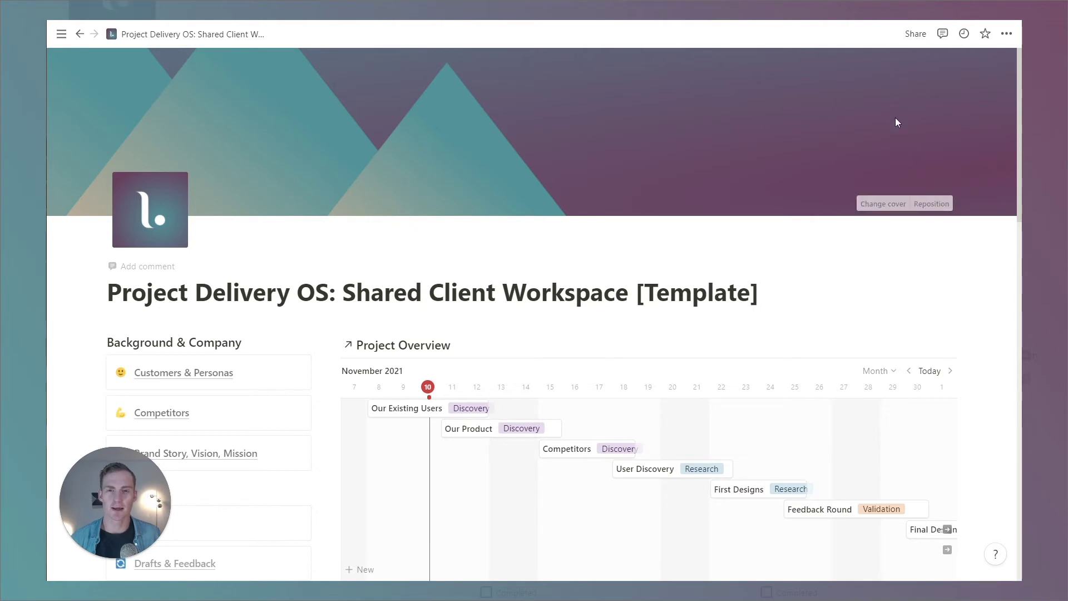
View the homepage's sharing options and the invitation dialog for adding people, then close both without inviting anyone.
click(915, 35)
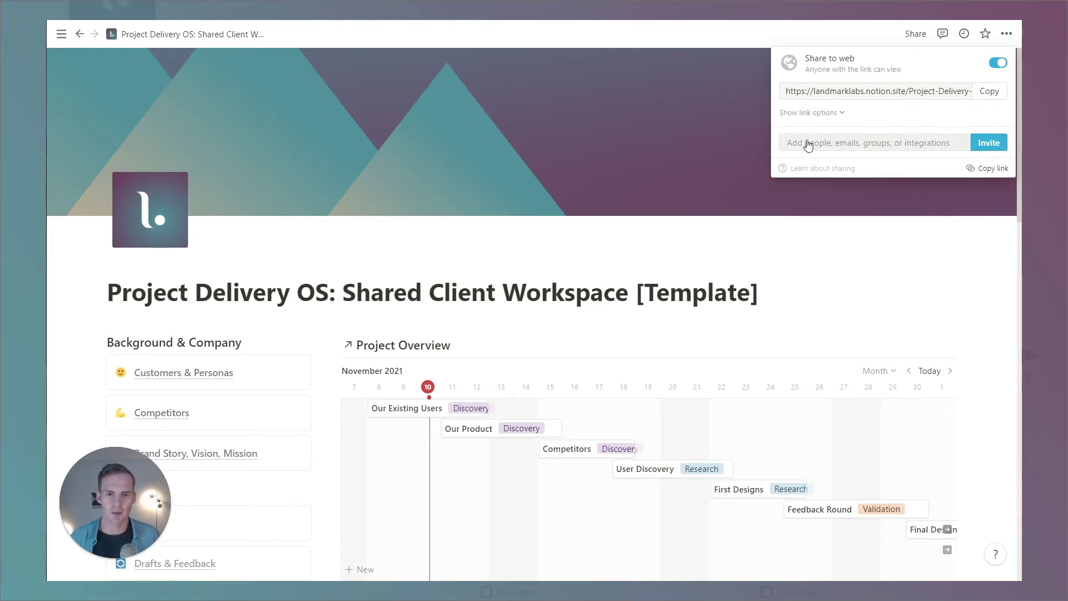
click(808, 143)
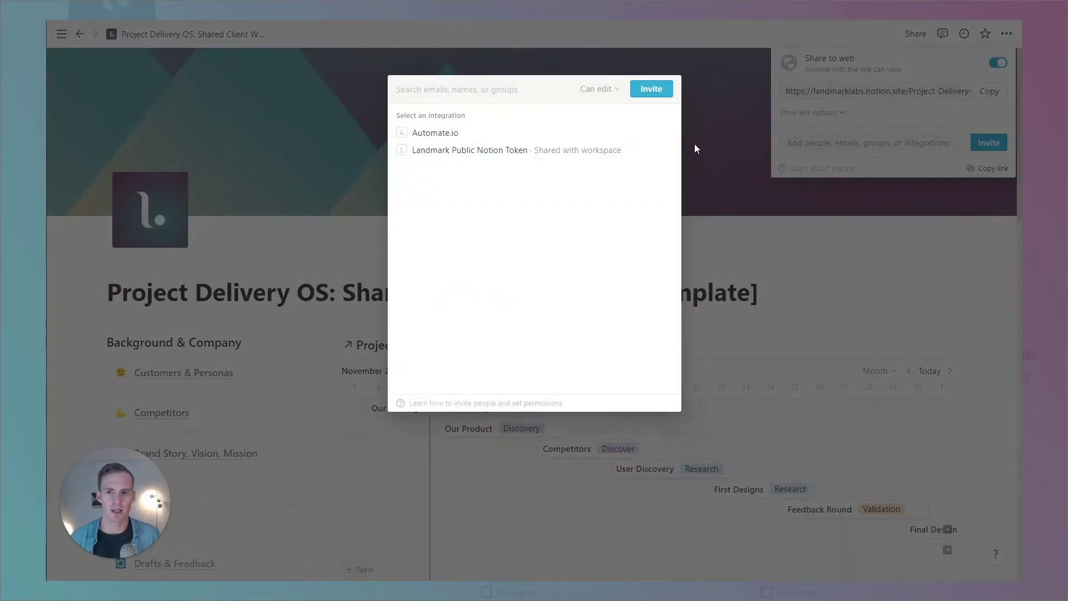
click(697, 150)
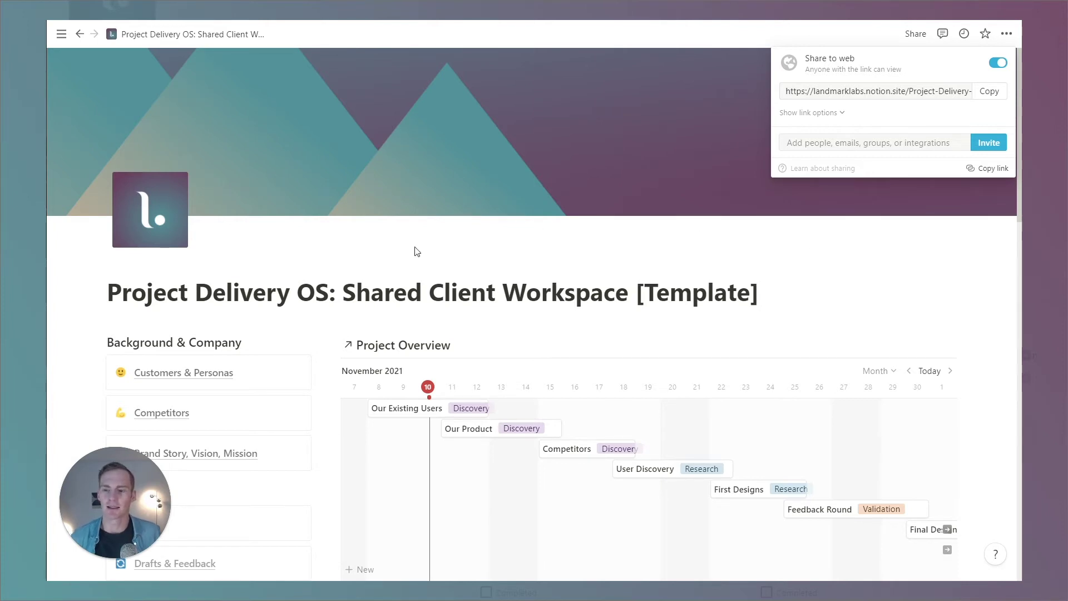
click(472, 256)
Look over the homepage down to Anchor Pages, view the Competitors database from Background & Company, and return to the homepage.
scroll(534, 311, down, 5)
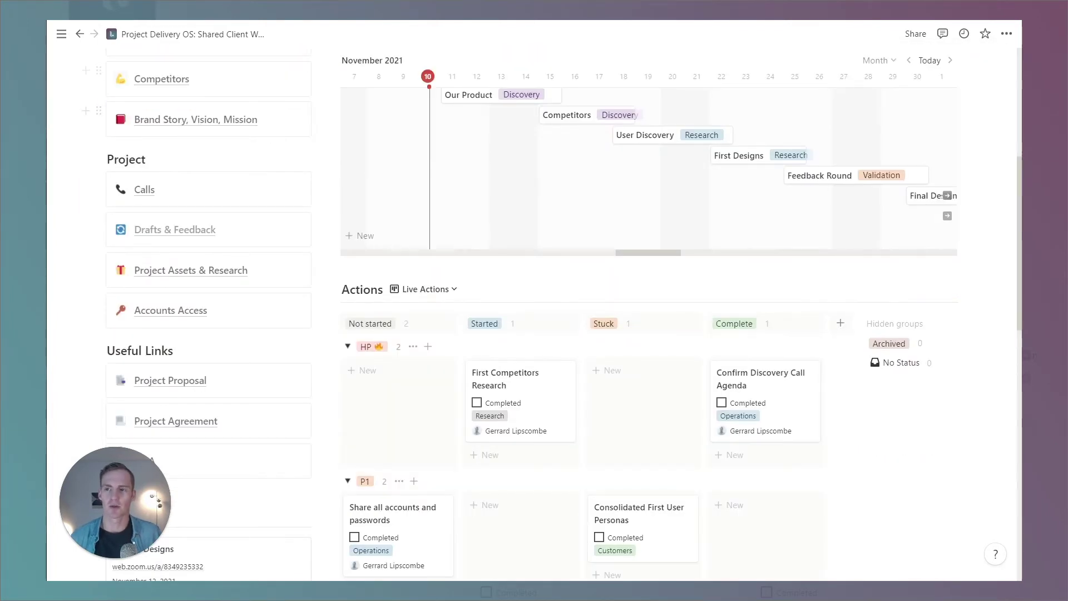
scroll(739, 460, down, 8)
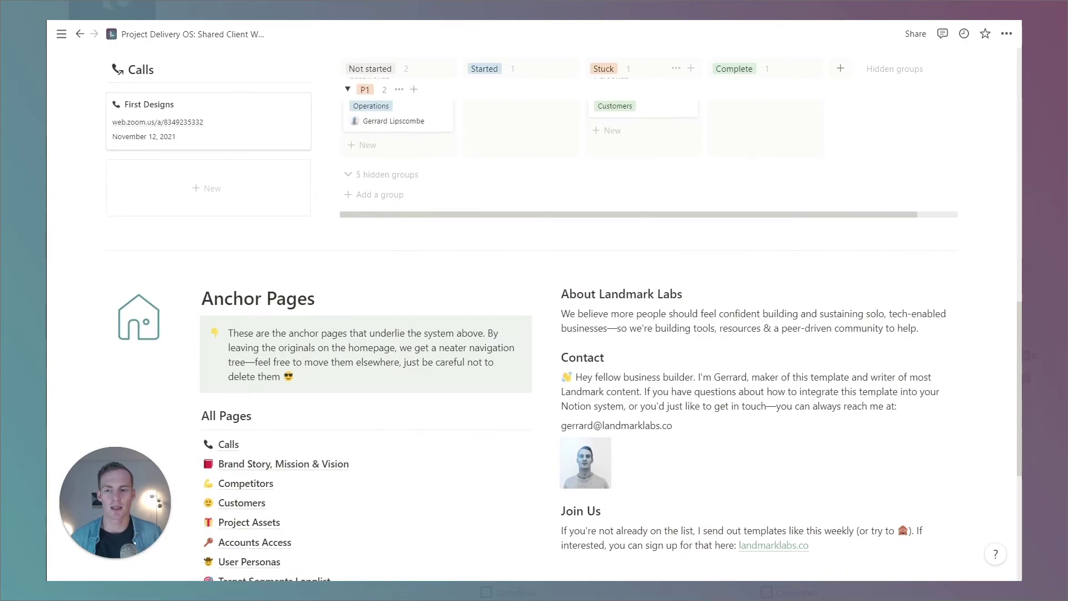
scroll(739, 460, up, 2)
scroll(648, 311, up, 7)
scroll(649, 311, down, 6)
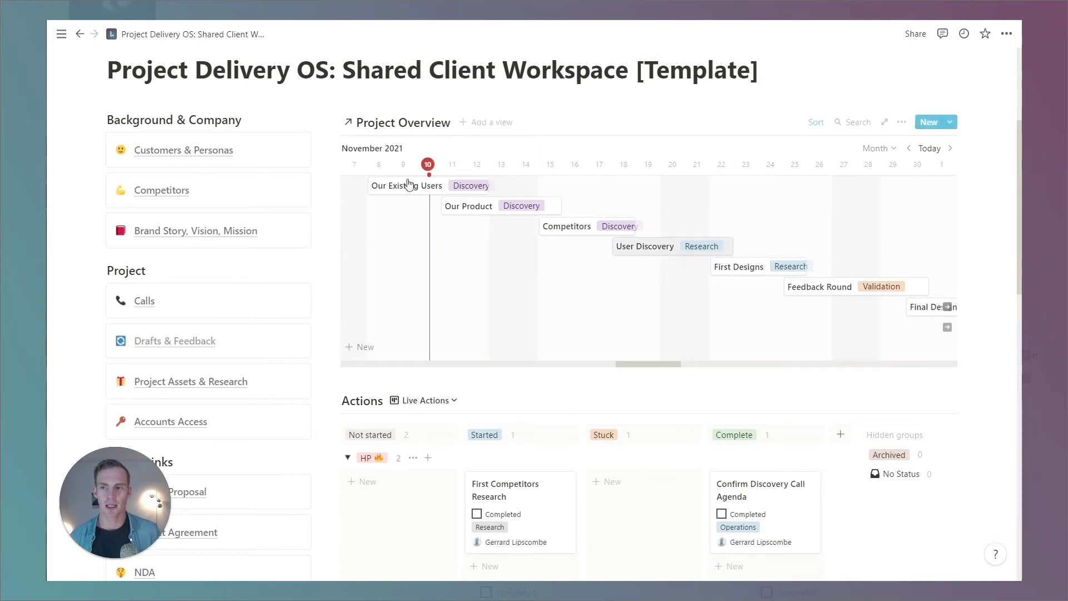
click(175, 192)
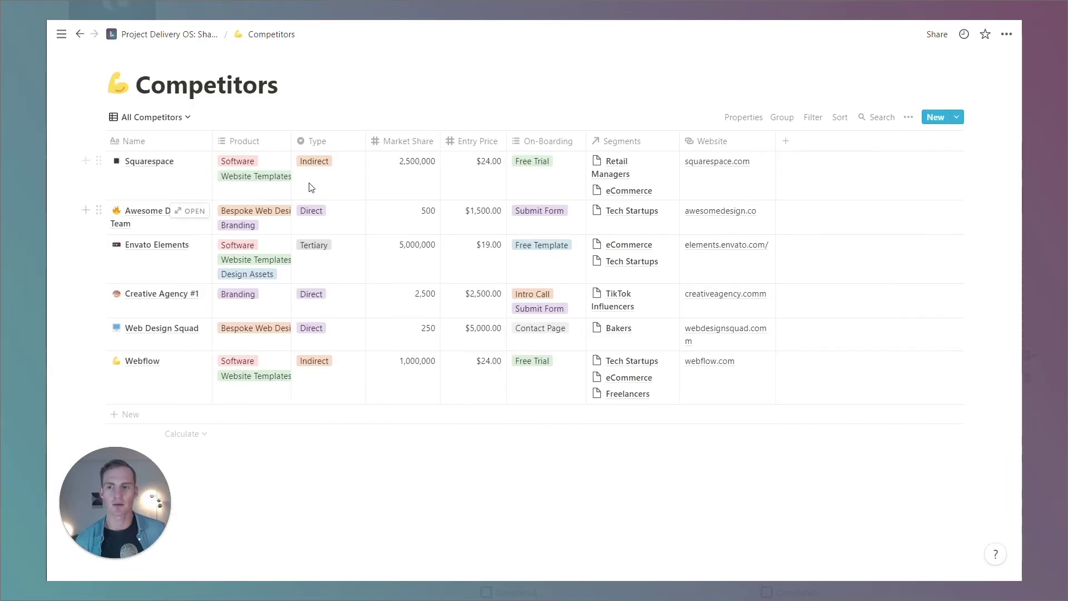
click(155, 34)
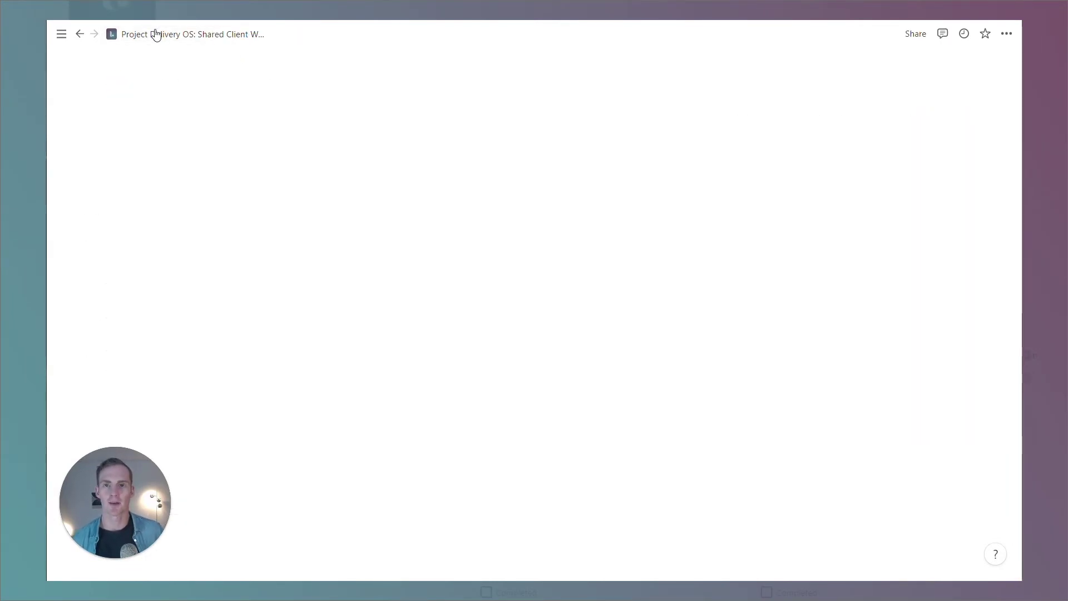
View the Project Assets & Research page from the Project links and return to the workspace homepage.
scroll(201, 273, down, 2)
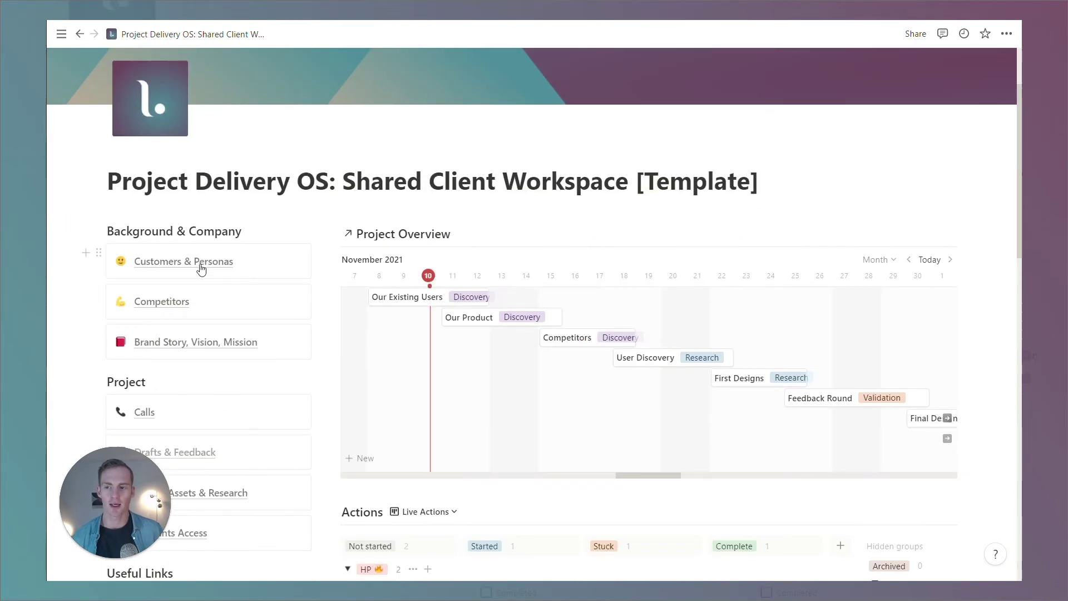
scroll(200, 273, down, 4)
click(167, 271)
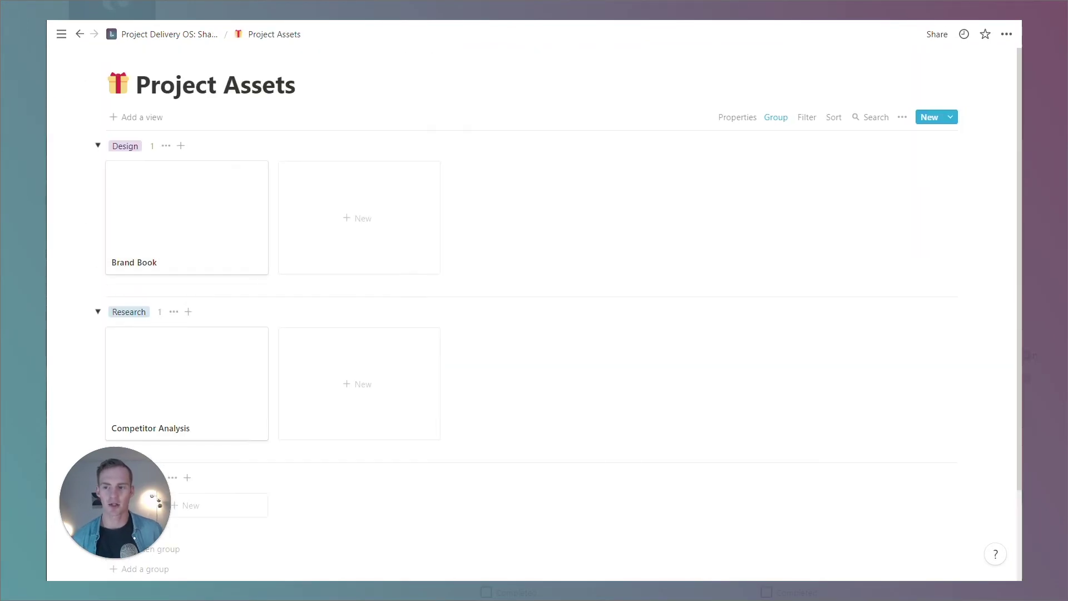
click(166, 35)
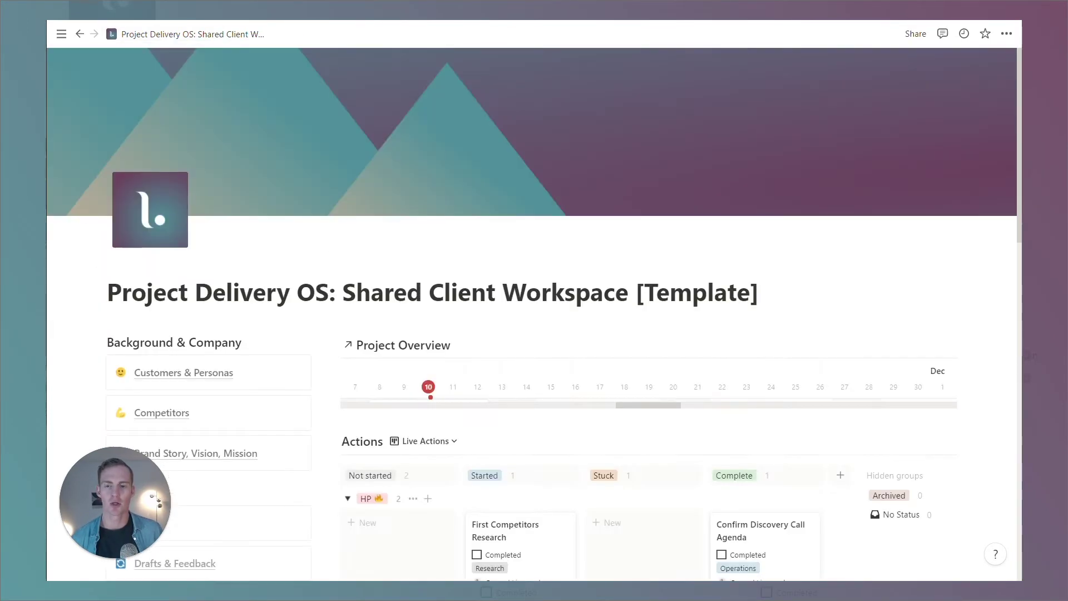
Compare the homepage's link sections and Actions board with the Anchor Pages list at the end of the page.
scroll(534, 311, down, 3)
scroll(534, 311, down, 3)
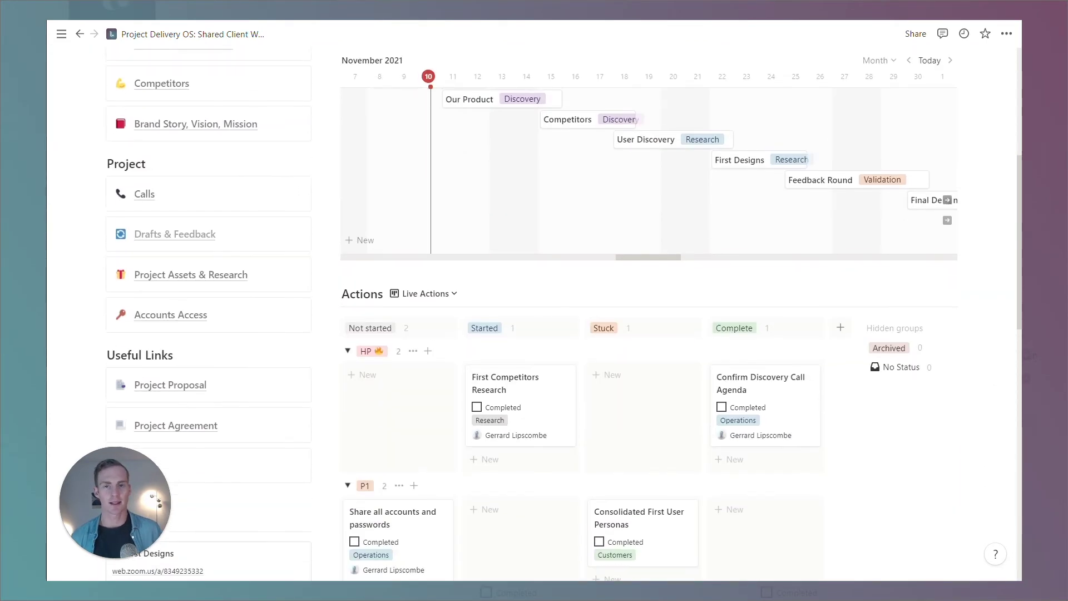
scroll(534, 311, down, 3)
scroll(534, 312, down, 4)
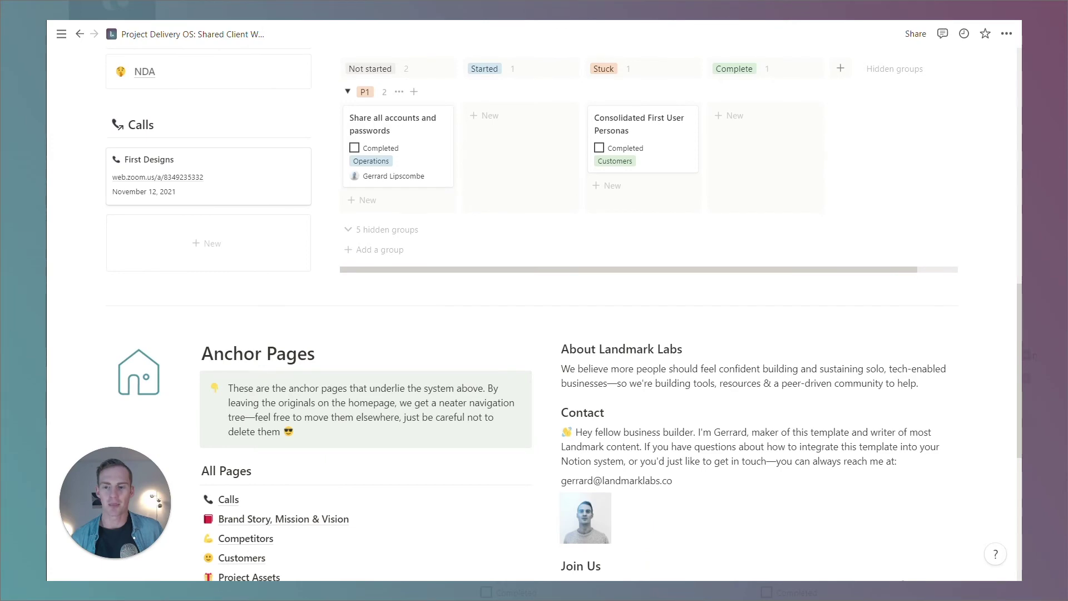
scroll(534, 312, up, 9)
scroll(534, 311, up, 4)
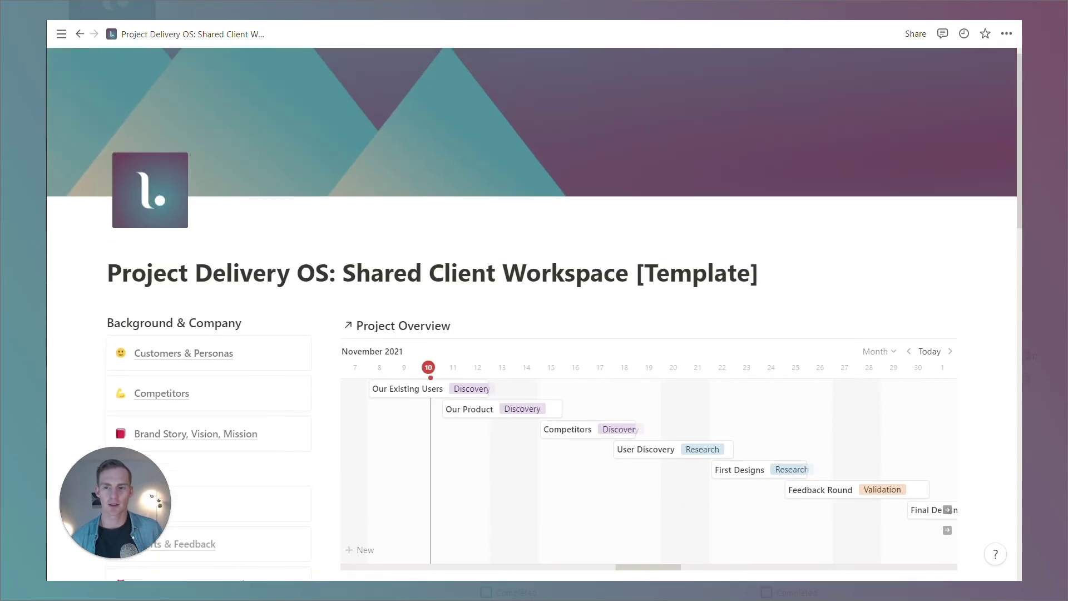
scroll(534, 312, down, 2)
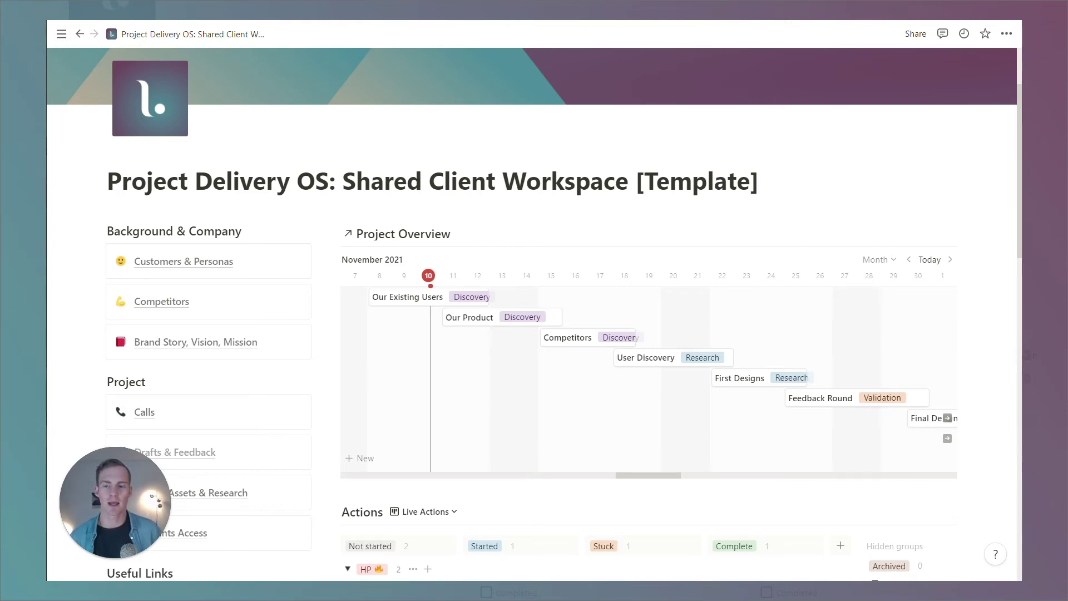
Select every block under All Pages and Docs in Anchor Pages, view the available block actions, and clear the selection.
scroll(534, 311, down, 15)
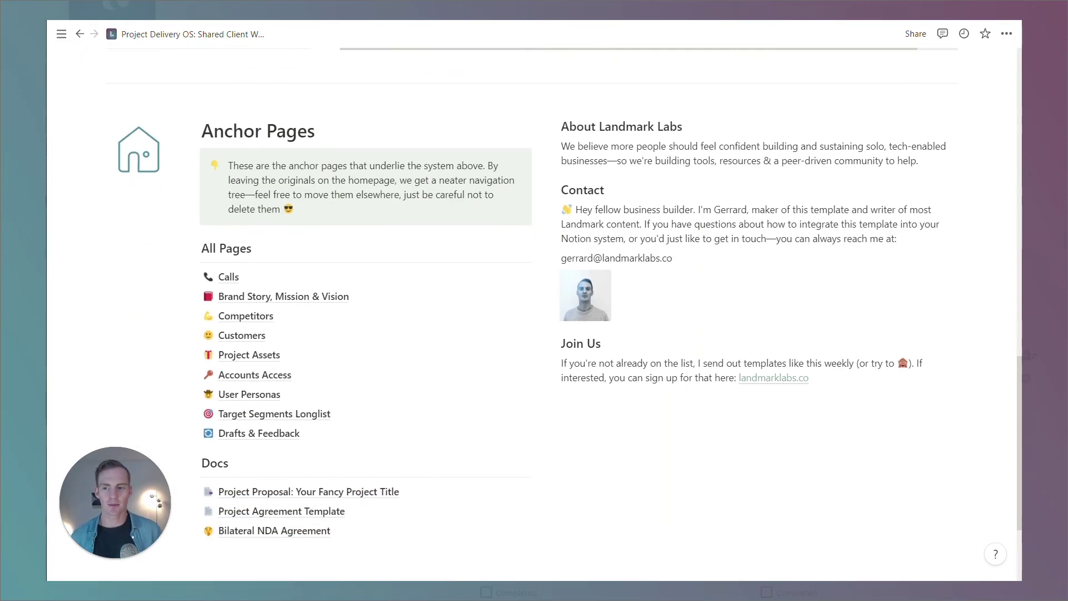
scroll(334, 193, down, 1)
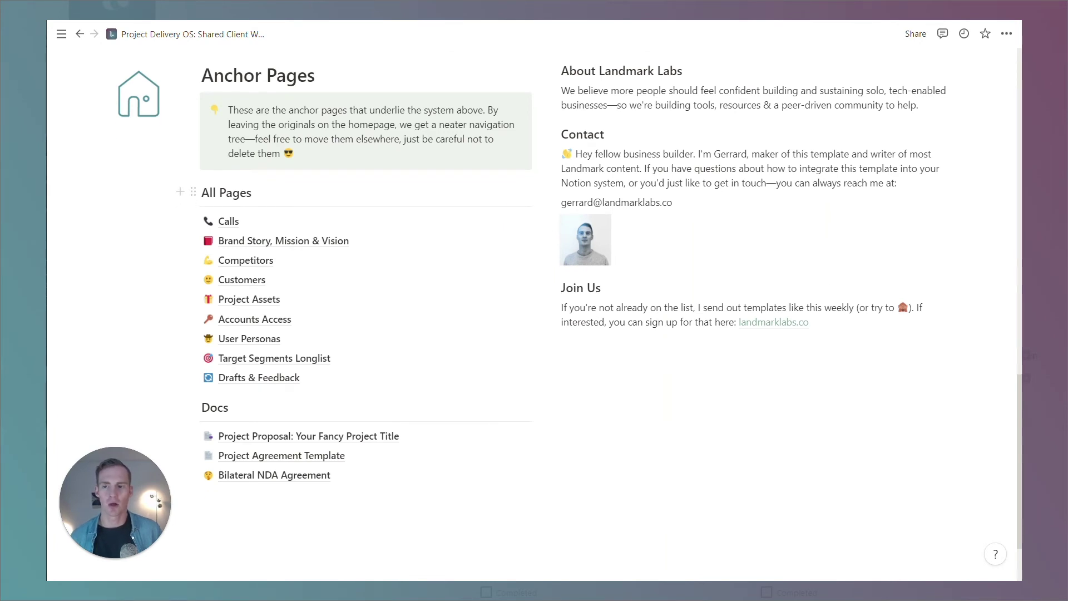
drag(126, 184, 452, 492)
scroll(363, 396, up, 13)
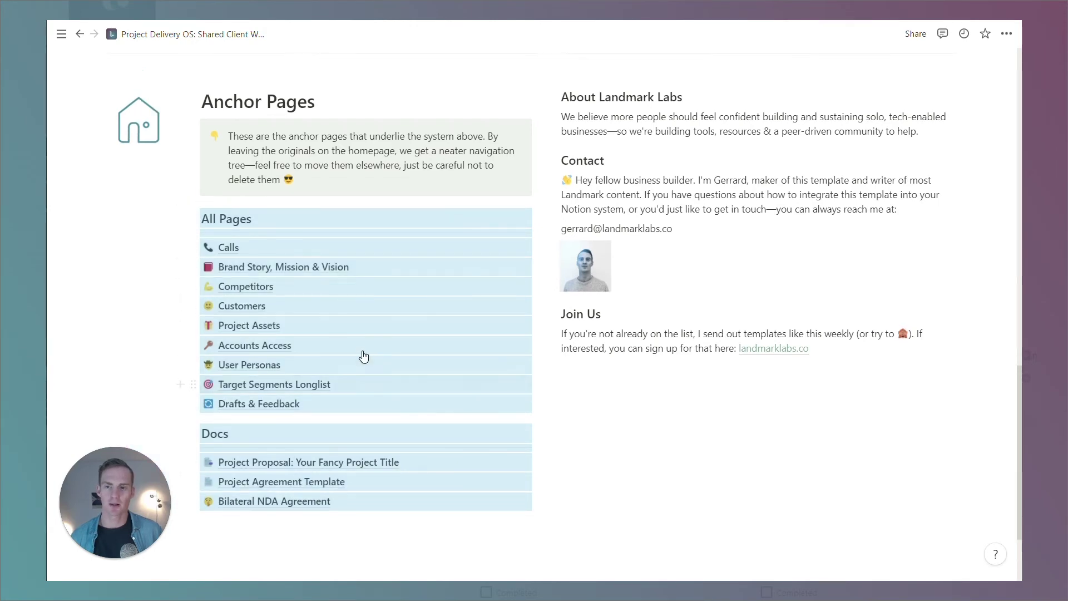
scroll(534, 311, up, 3)
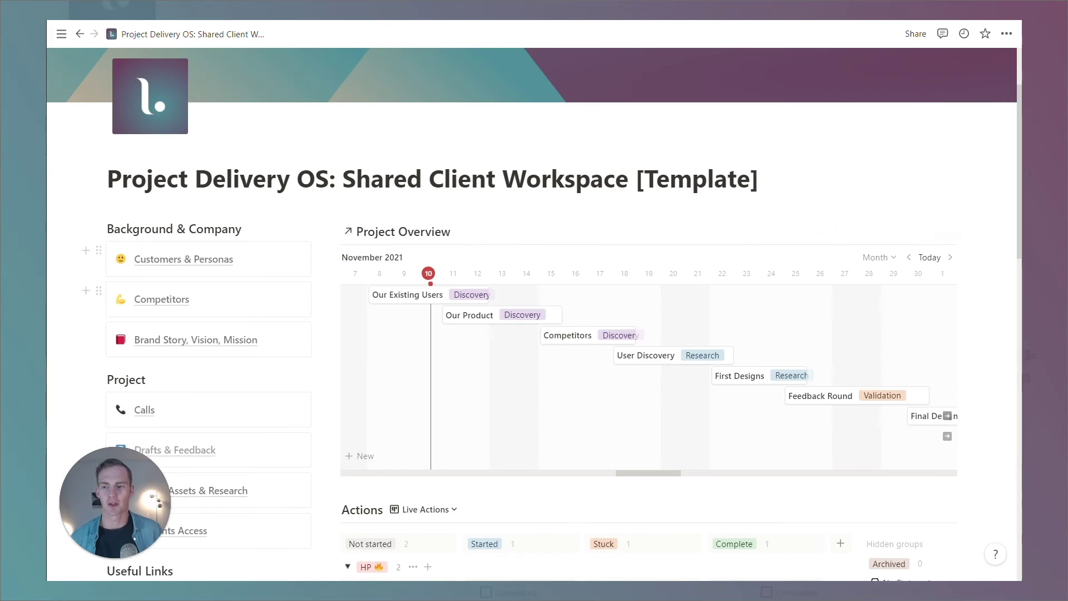
scroll(392, 263, down, 15)
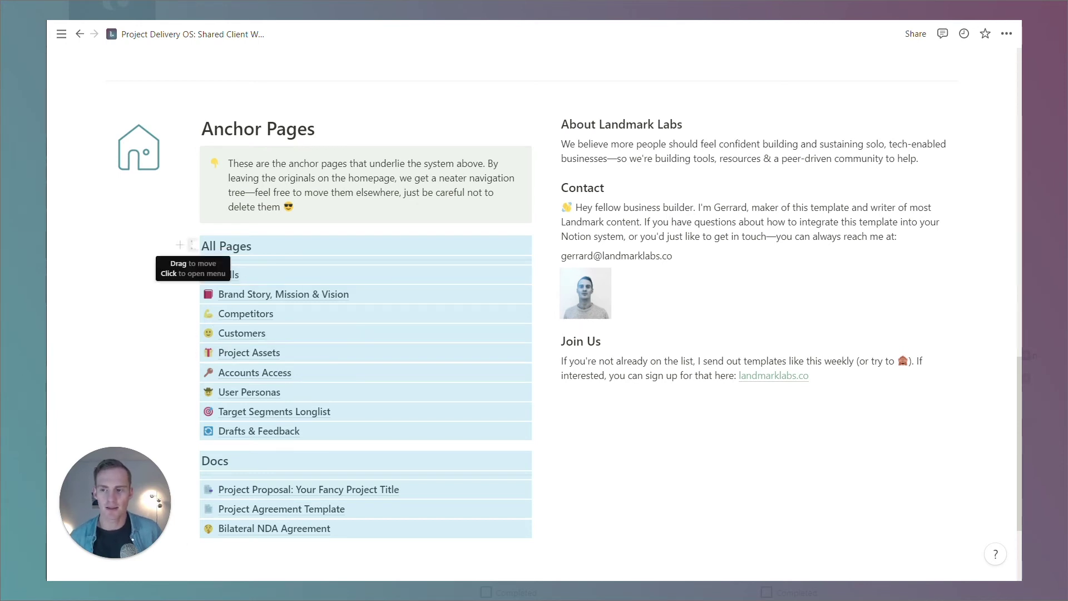
right_click(259, 249)
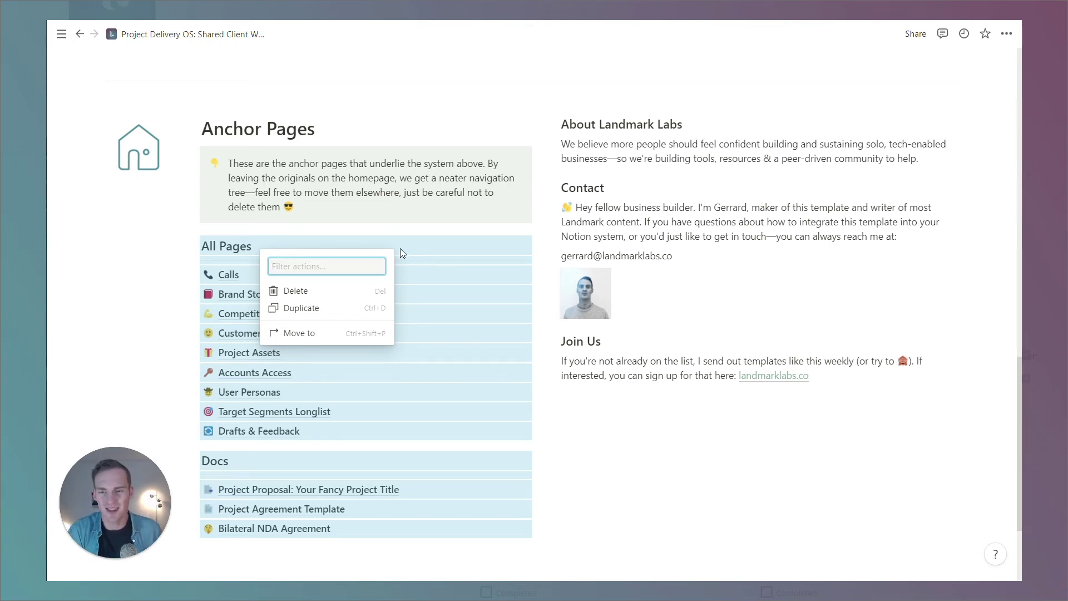
key(Escape)
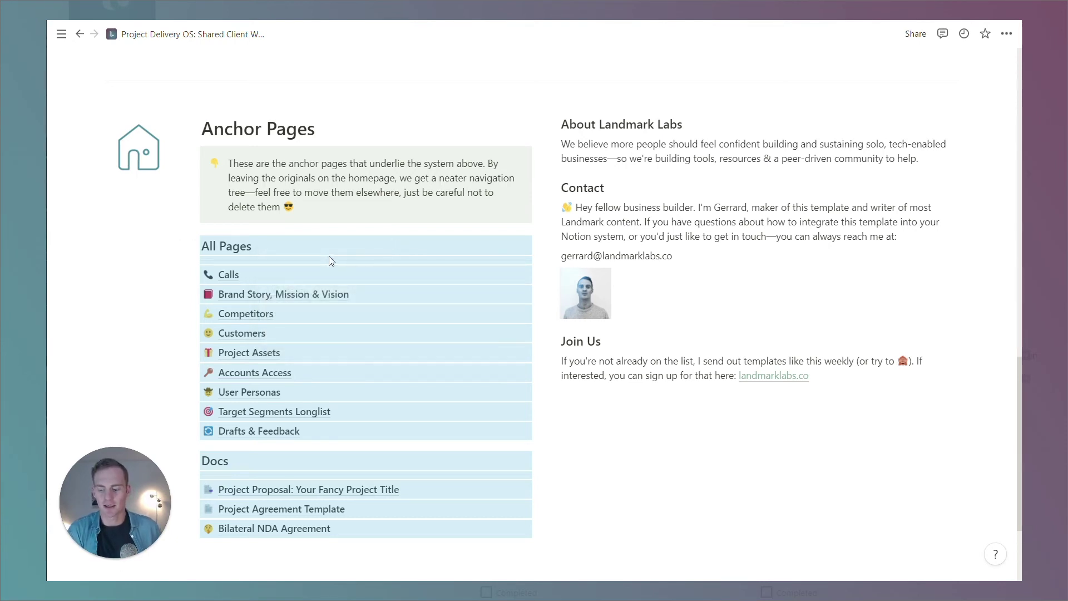
key(Escape)
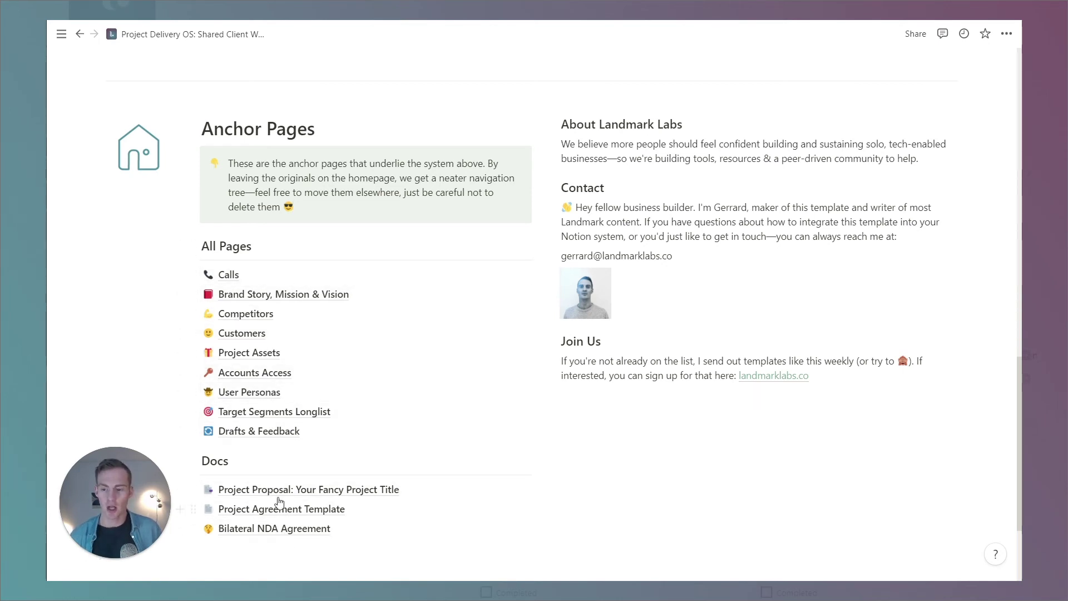
Return to the start of the homepage, view its web sharing and invitation options again, and close them.
scroll(303, 372, up, 3)
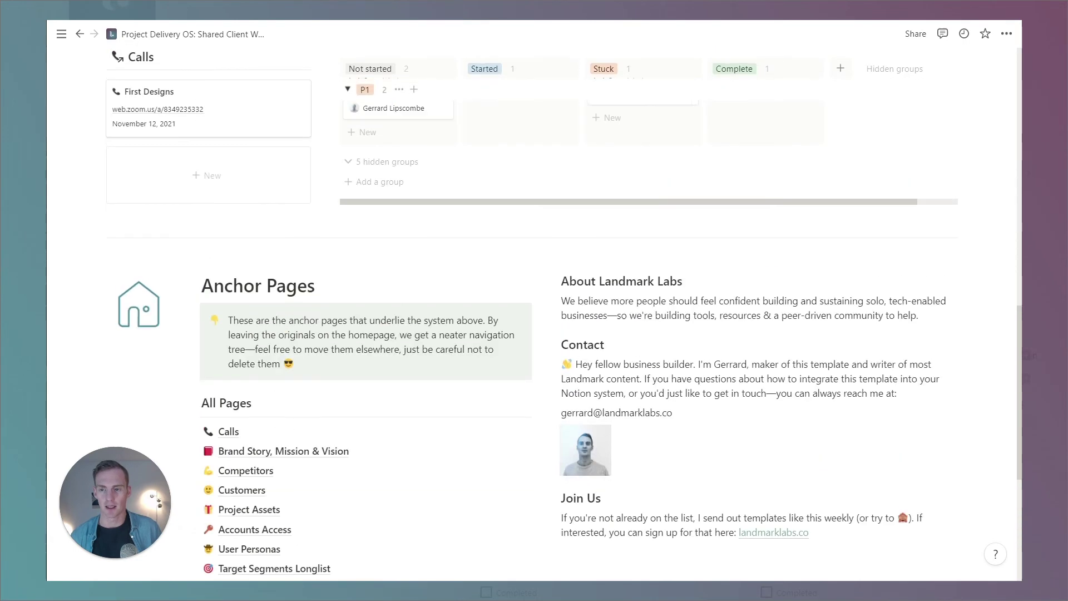
scroll(570, 321, up, 10)
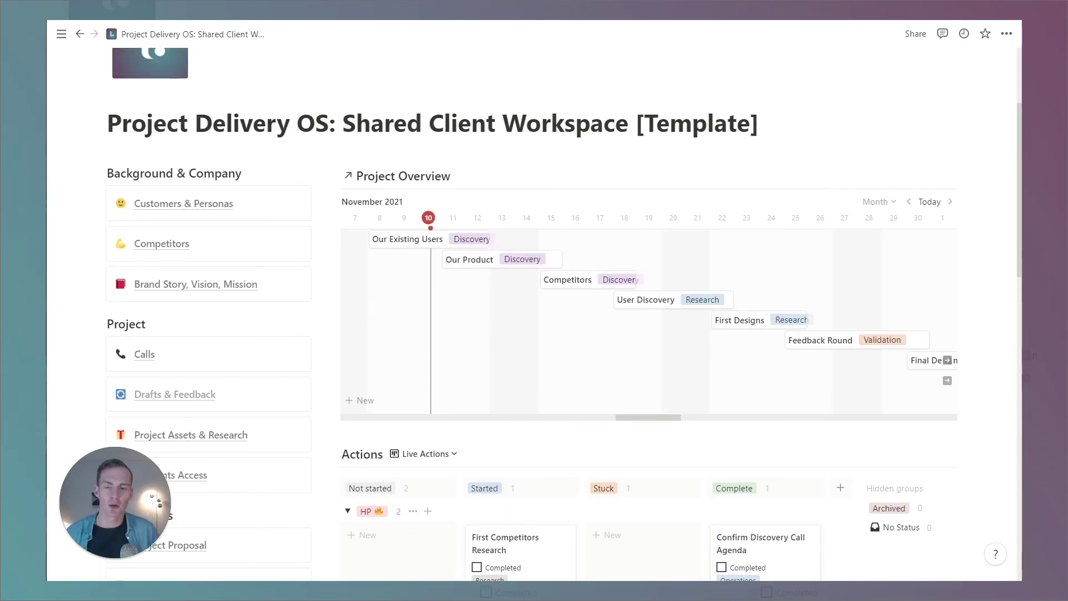
scroll(849, 89, up, 3)
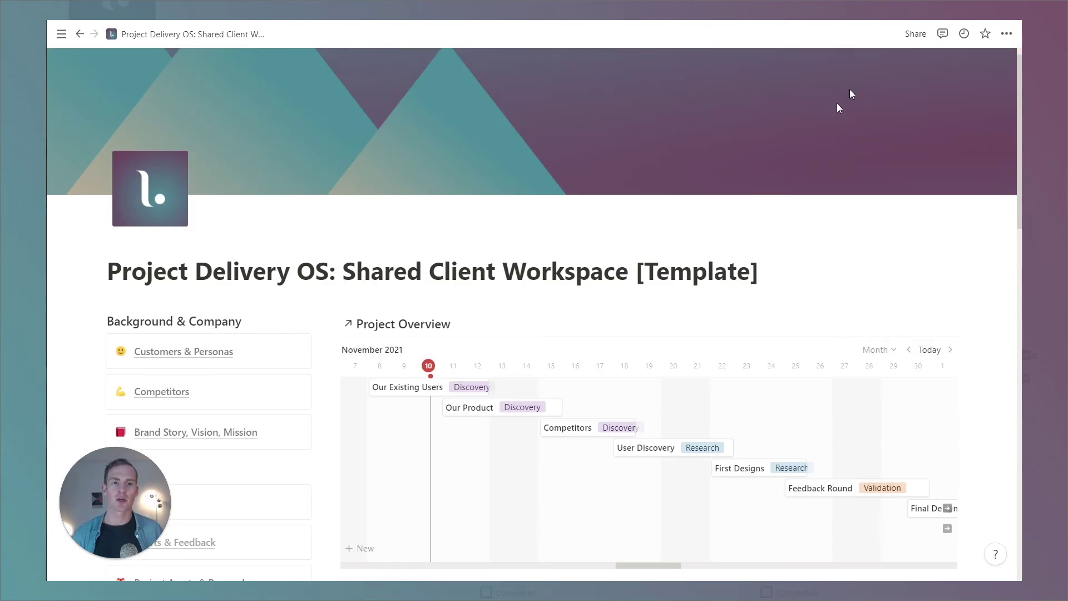
click(913, 34)
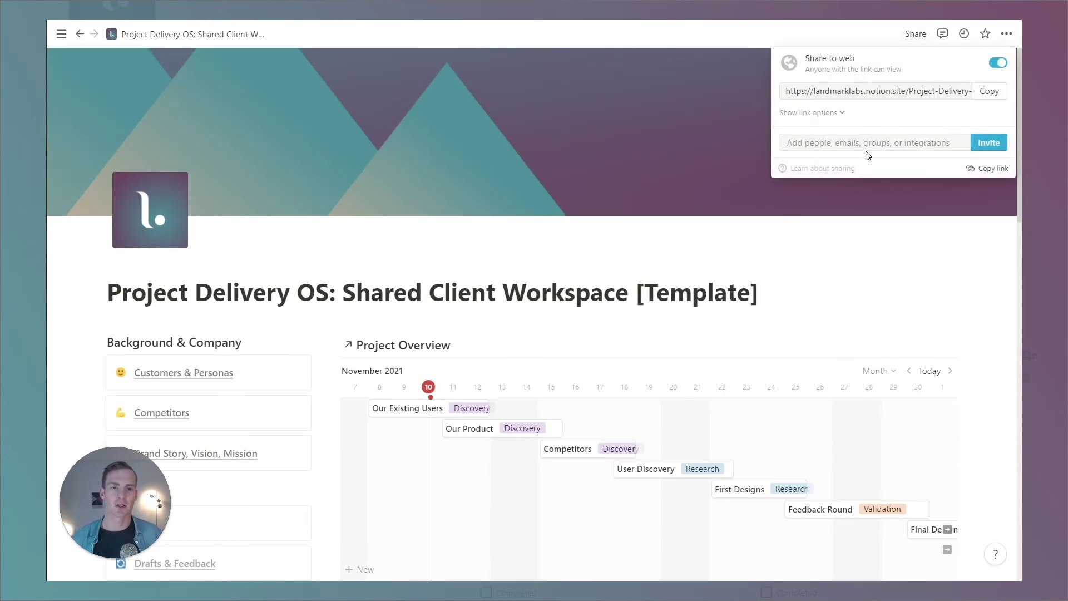
click(743, 255)
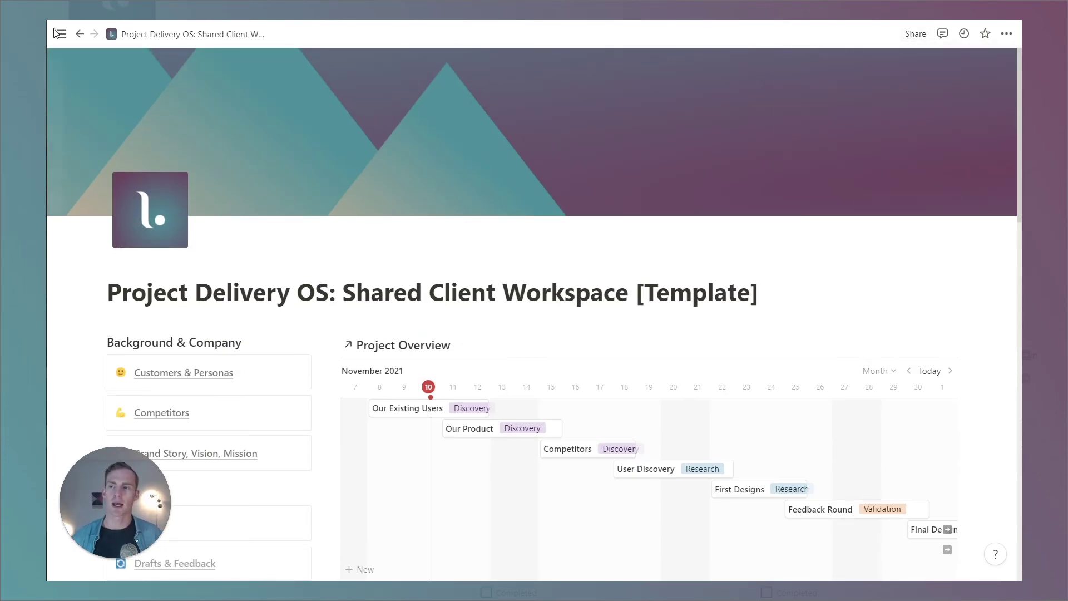
mouse_move(61, 34)
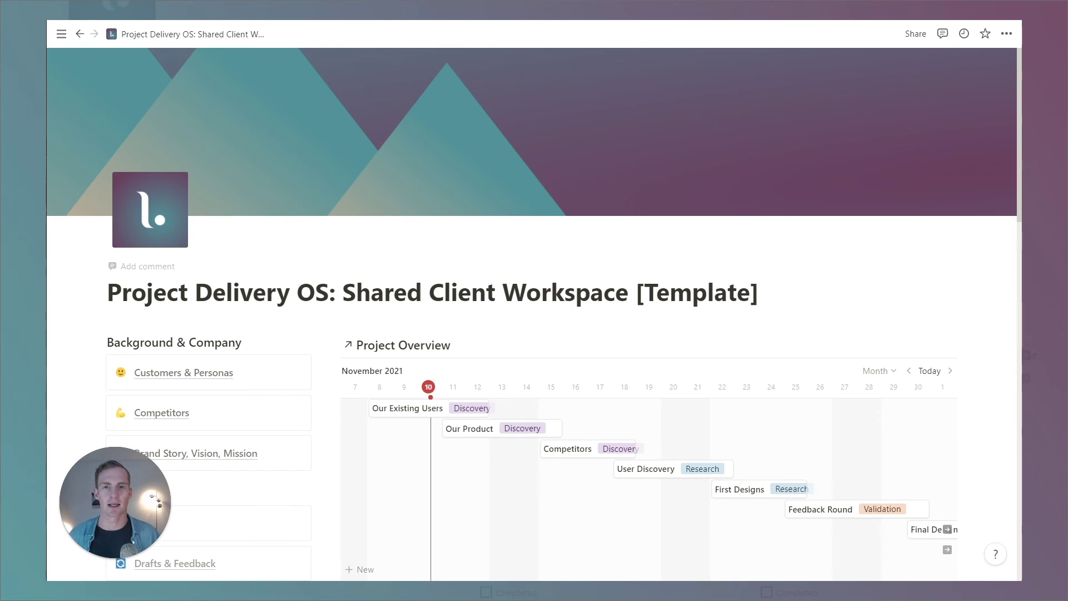
scroll(612, 356, down, 2)
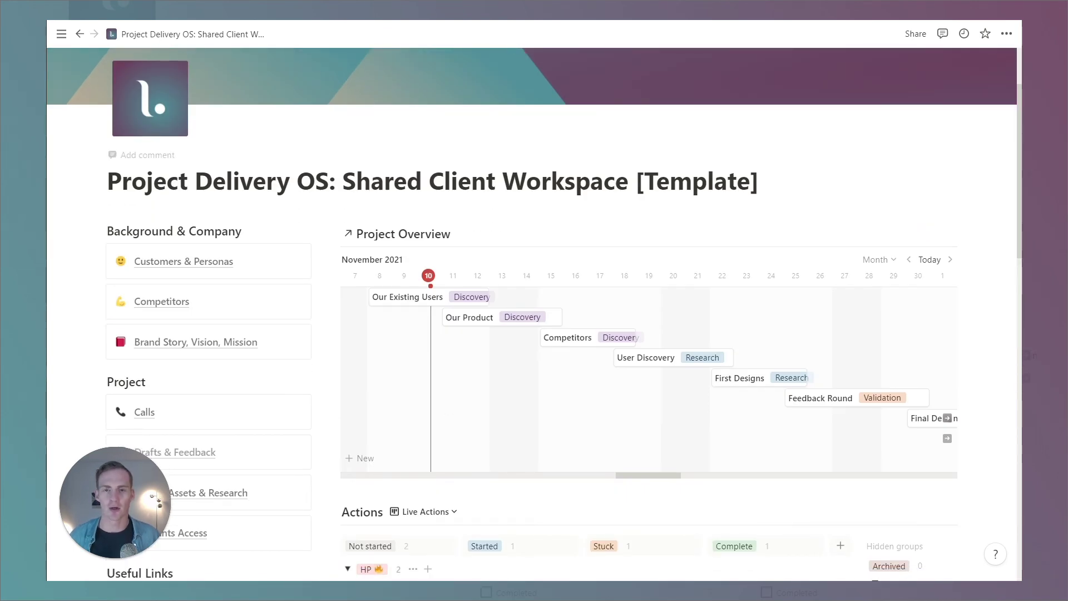